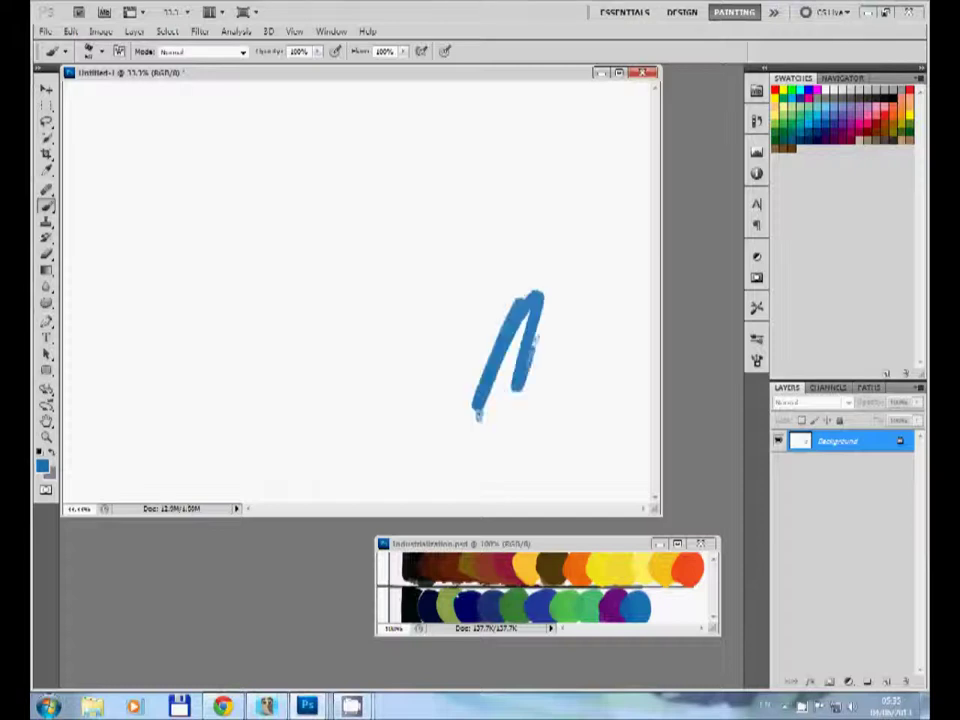
Cover the canvas in blue, with white cloud shapes and a pale sky band across the top
mouse_move(560, 340)
left_mouse_down()
mouse_move(80, 260)
mouse_move(470, 150)
mouse_move(600, 400)
left_mouse_up()
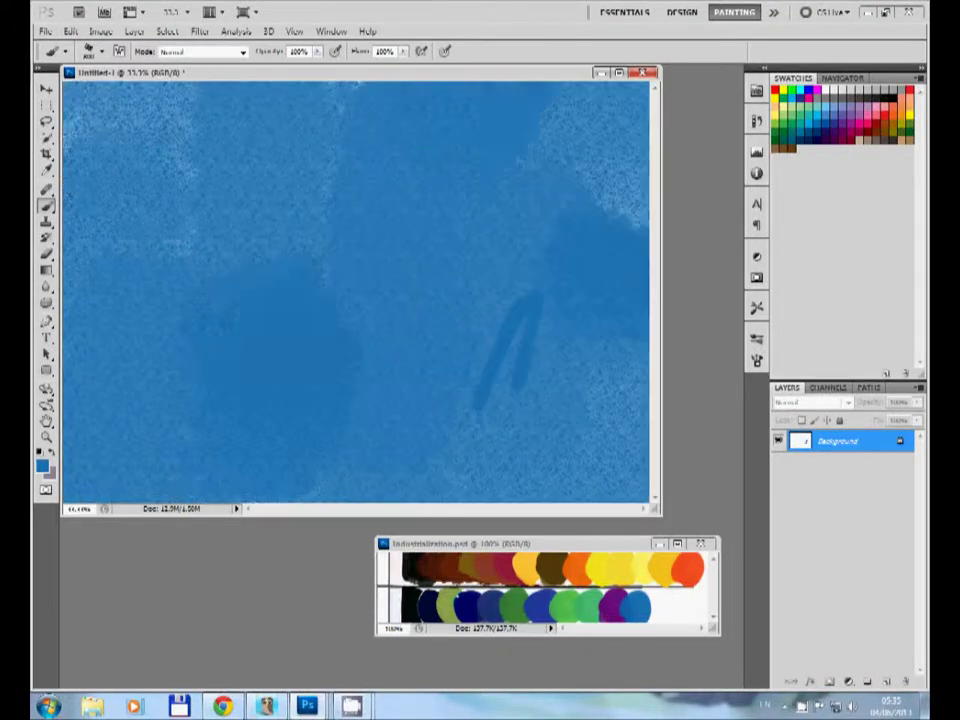
left_click_drag(260, 290, 320, 320)
left_click_drag(150, 170, 380, 400)
left_click_drag(280, 150, 560, 170)
left_click_drag(330, 200, 580, 190)
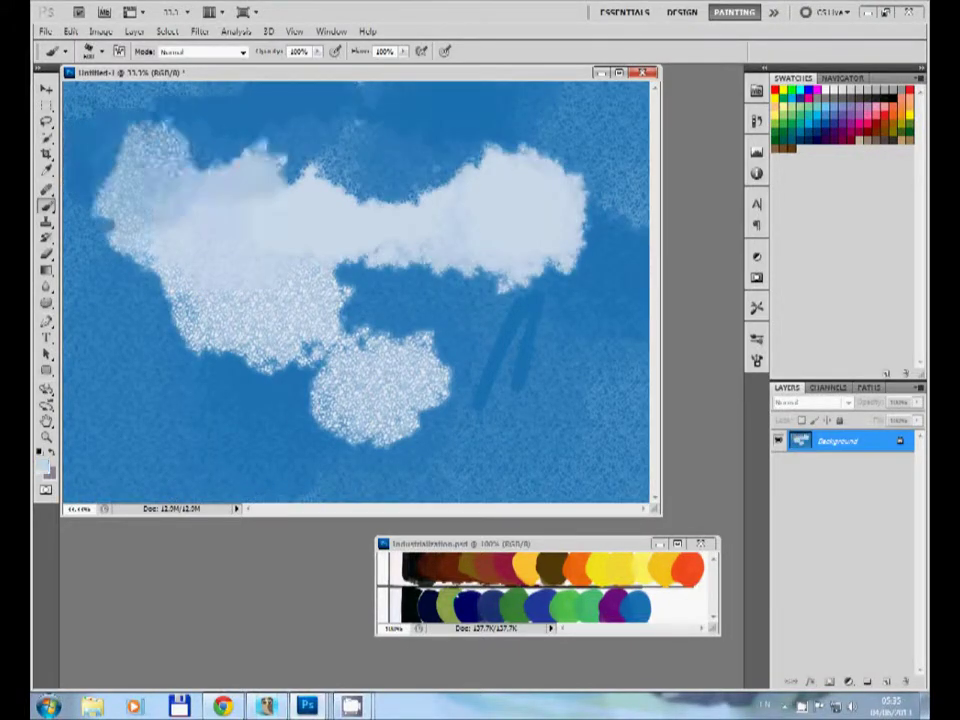
left_click_drag(80, 100, 300, 140)
left_click_drag(250, 110, 620, 200)
left_click_drag(260, 220, 460, 225)
In black, paint a large mountain mass reaching upper right and darken the lower canvas
key("d")
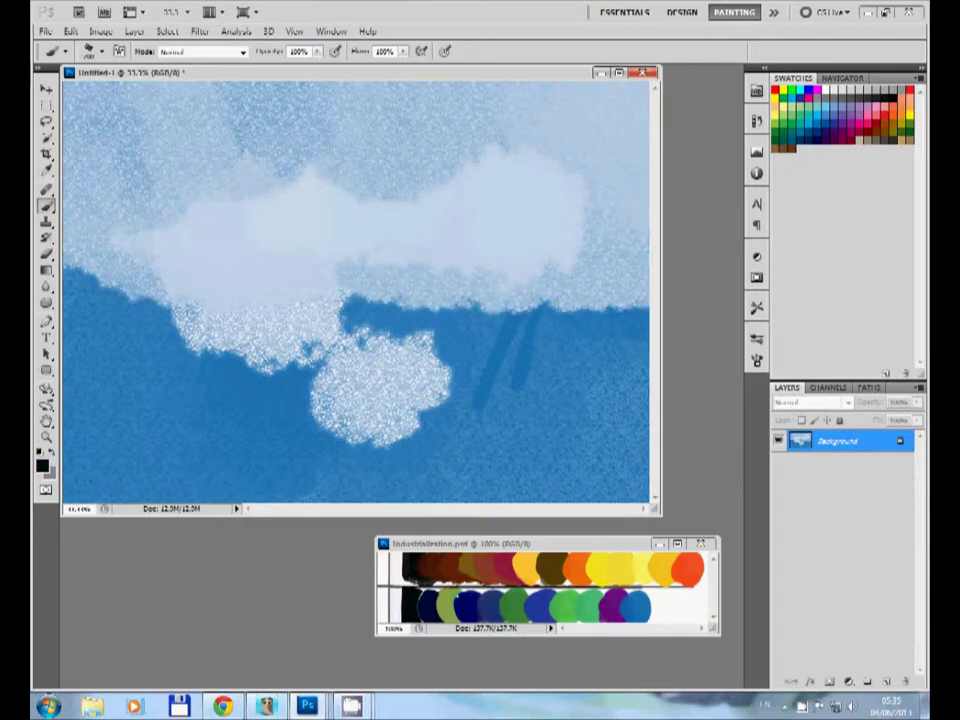
left_click_drag(330, 320, 600, 300)
mouse_move(480, 300)
left_mouse_down()
mouse_move(525, 165)
mouse_move(630, 180)
left_mouse_up()
left_click_drag(600, 300, 320, 360)
left_click_drag(270, 300, 60, 310)
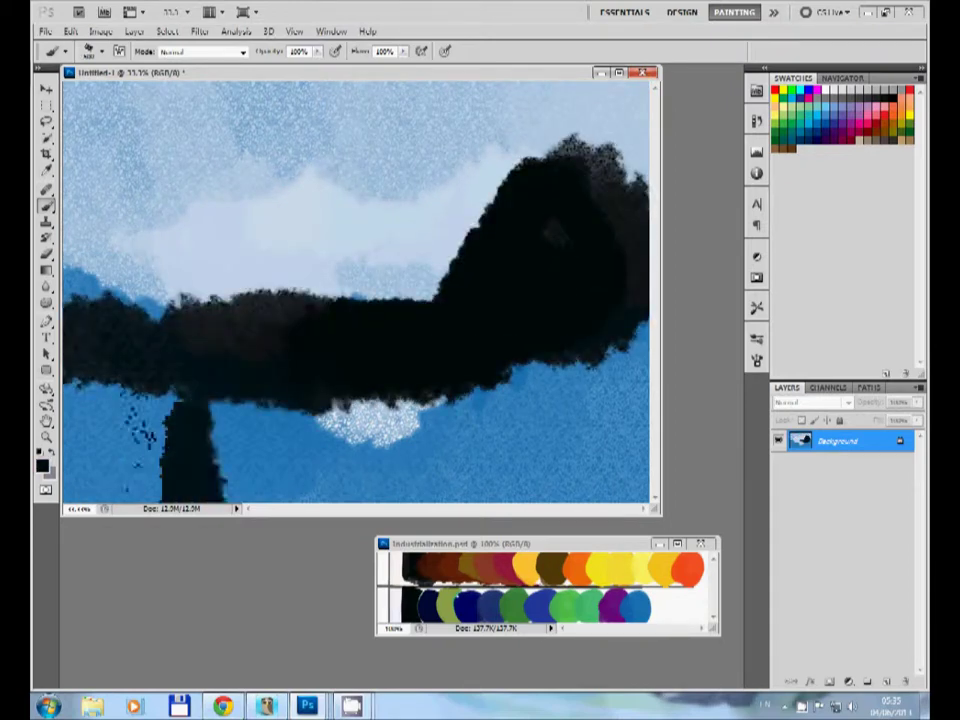
left_click_drag(60, 400, 470, 370)
left_click_drag(480, 300, 620, 470)
left_click_drag(330, 200, 470, 450)
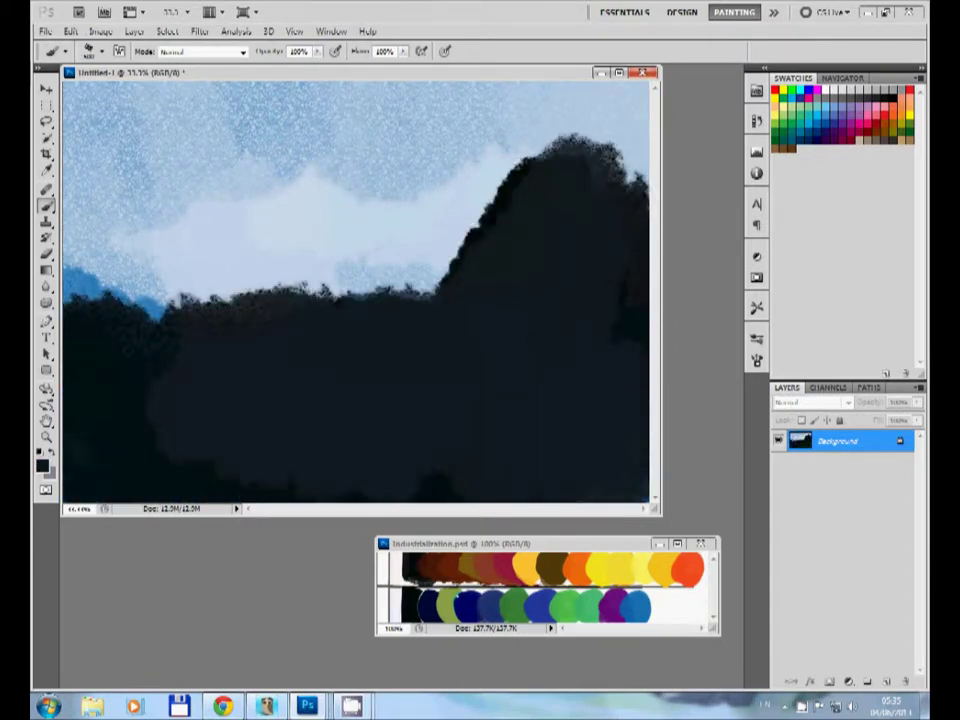
Repaint the pale sky, including the upper right, in a darker mid-blue
left_click(146, 300, "alt")
mouse_move(100, 270)
left_mouse_down()
mouse_move(100, 90)
mouse_move(480, 200)
left_mouse_up()
left_click_drag(500, 100, 640, 160)
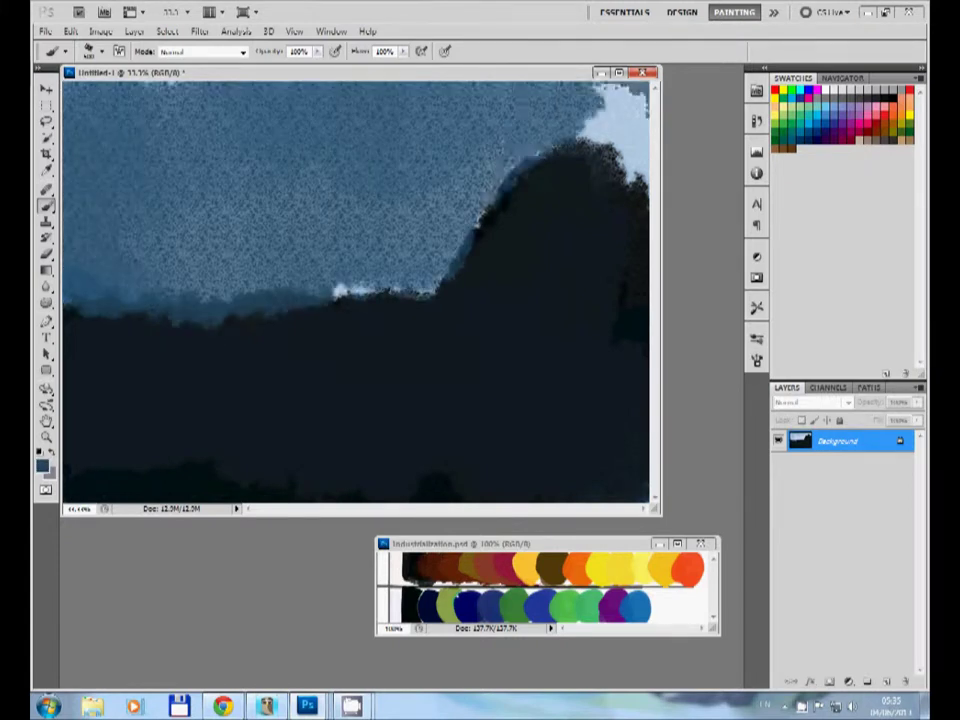
Dab white foam near the horizon and deepen the upper-left sky with darker blue
left_click(340, 290, "alt")
mouse_move(285, 297)
left_mouse_down()
mouse_move(345, 291)
mouse_move(168, 297)
left_mouse_up()
left_click(635, 180)
left_click(150, 250, "alt")
left_click_drag(100, 110, 250, 210)
left_click_drag(150, 100, 330, 180)
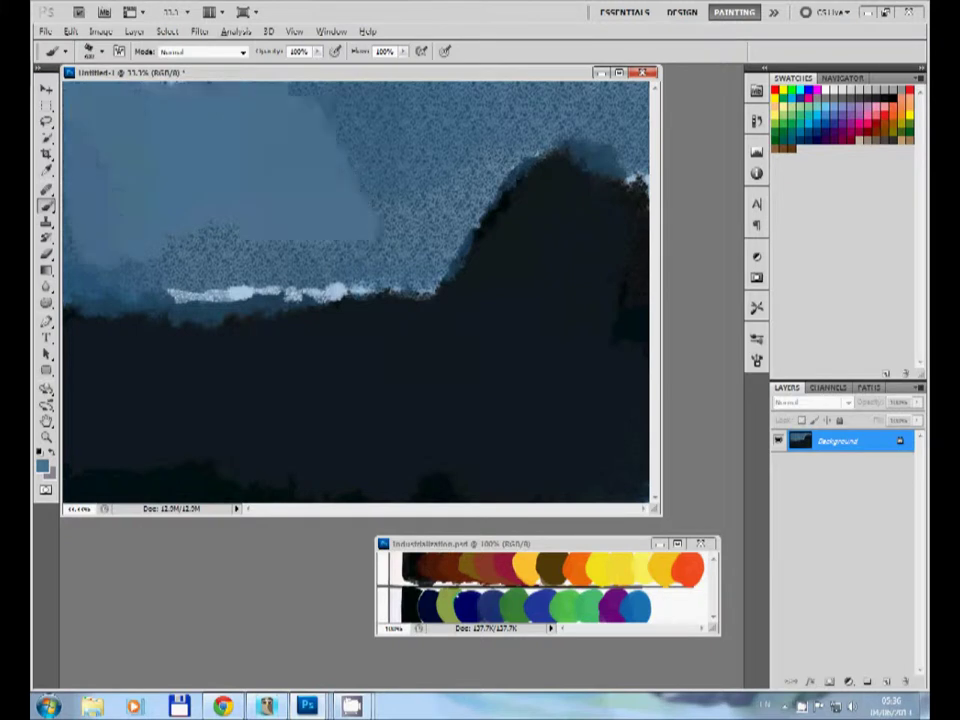
left_click_drag(70, 90, 90, 200)
left_click_drag(100, 90, 220, 170)
mouse_move(110, 210)
left_mouse_down()
mouse_move(220, 80)
mouse_move(390, 150)
left_mouse_up()
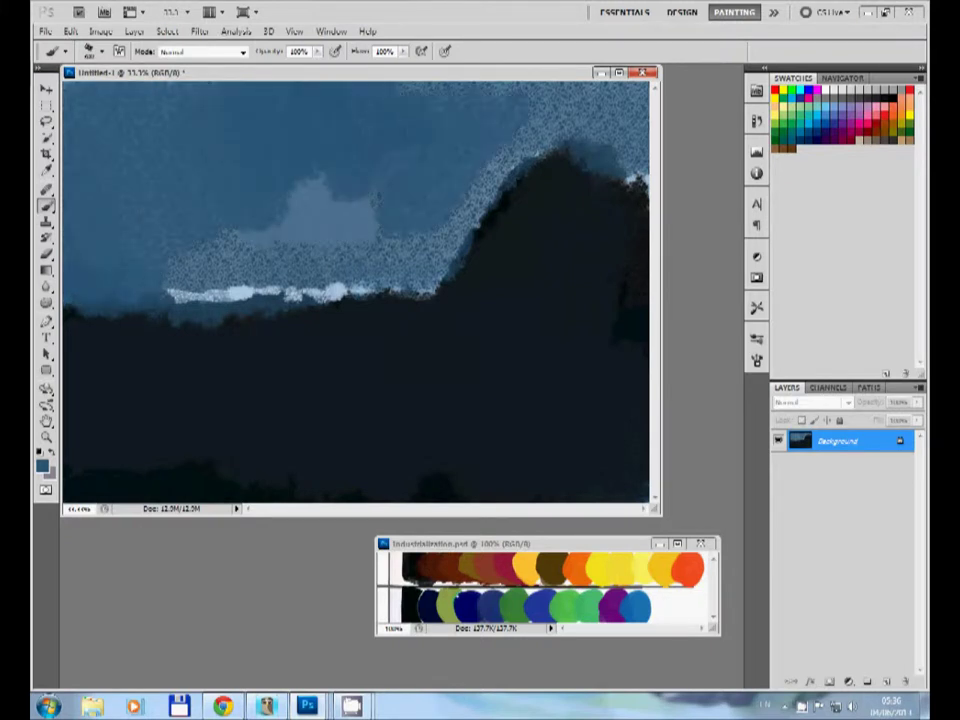
Paint a soft pale cloud in the upper sky and smooth it with mid-blue
left_click_drag(310, 110, 385, 180)
left_click_drag(370, 115, 310, 190)
left_click_drag(420, 95, 240, 180)
left_click_drag(250, 100, 330, 190)
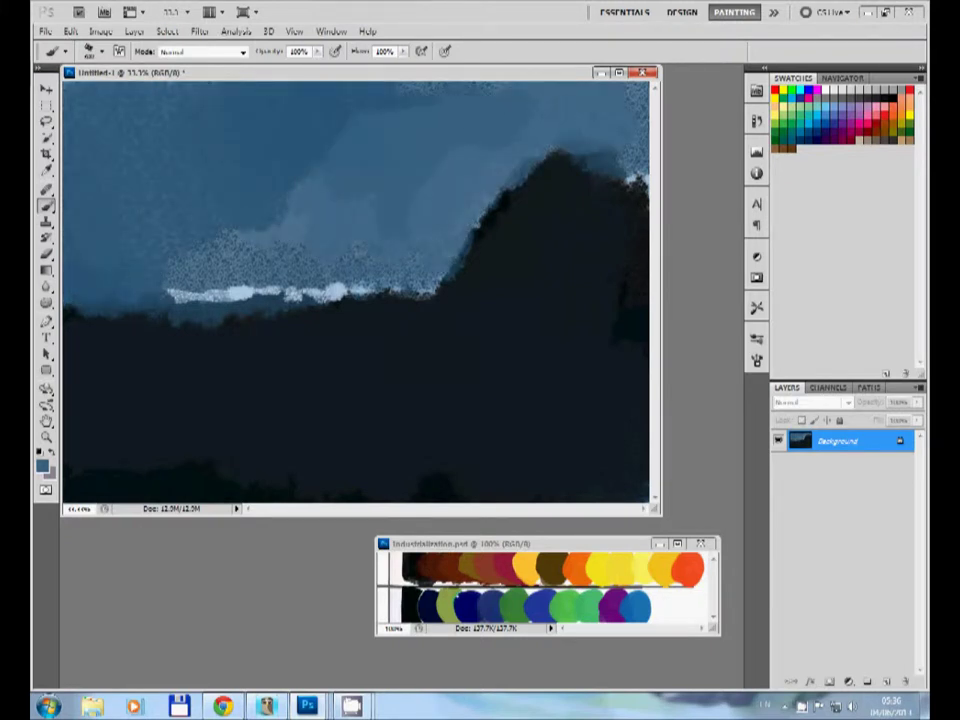
left_click_drag(220, 180, 70, 270)
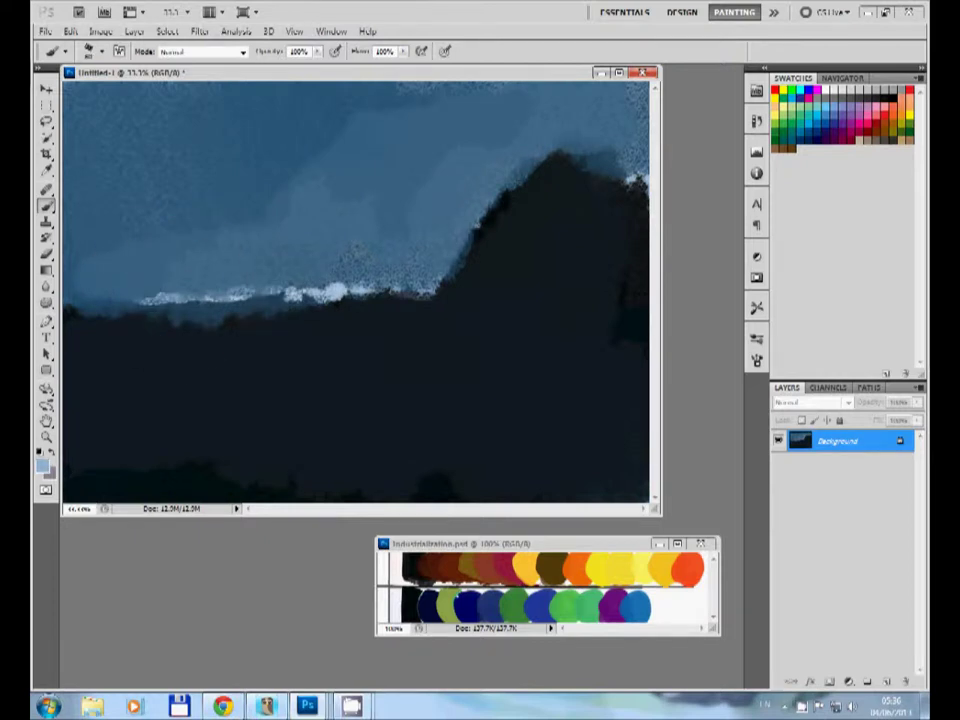
Extend the foam left along the horizon and lay pale speckled mist over the lower-left shoreline
left_click_drag(115, 300, 290, 296)
left_click_drag(168, 318, 275, 316)
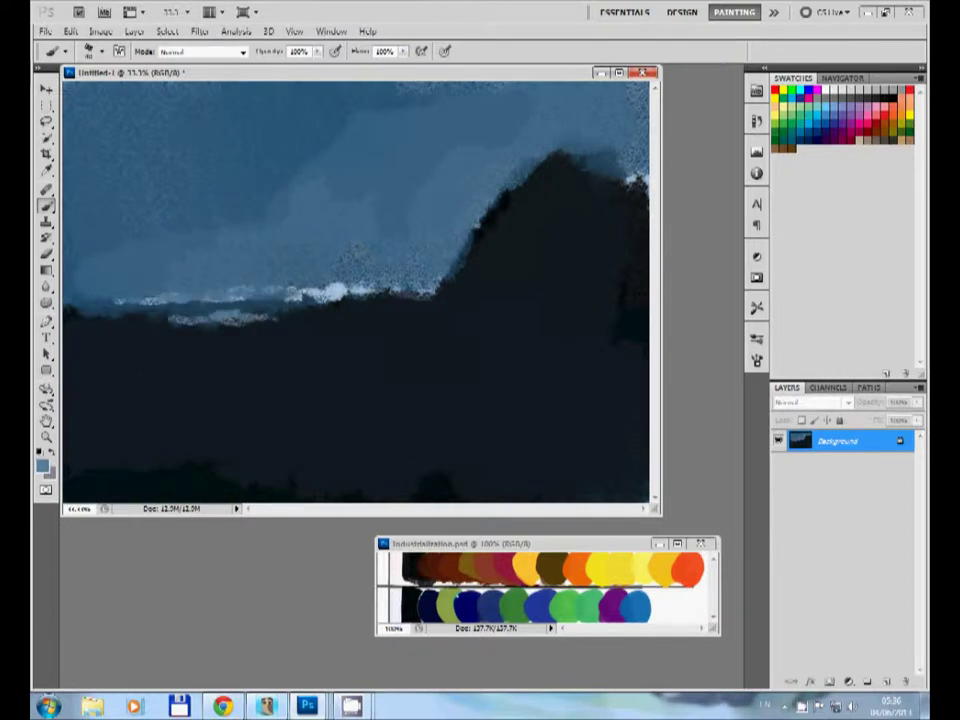
mouse_move(190, 322)
left_mouse_down()
mouse_move(70, 325)
mouse_move(150, 340)
left_mouse_up()
left_click_drag(65, 370, 165, 372)
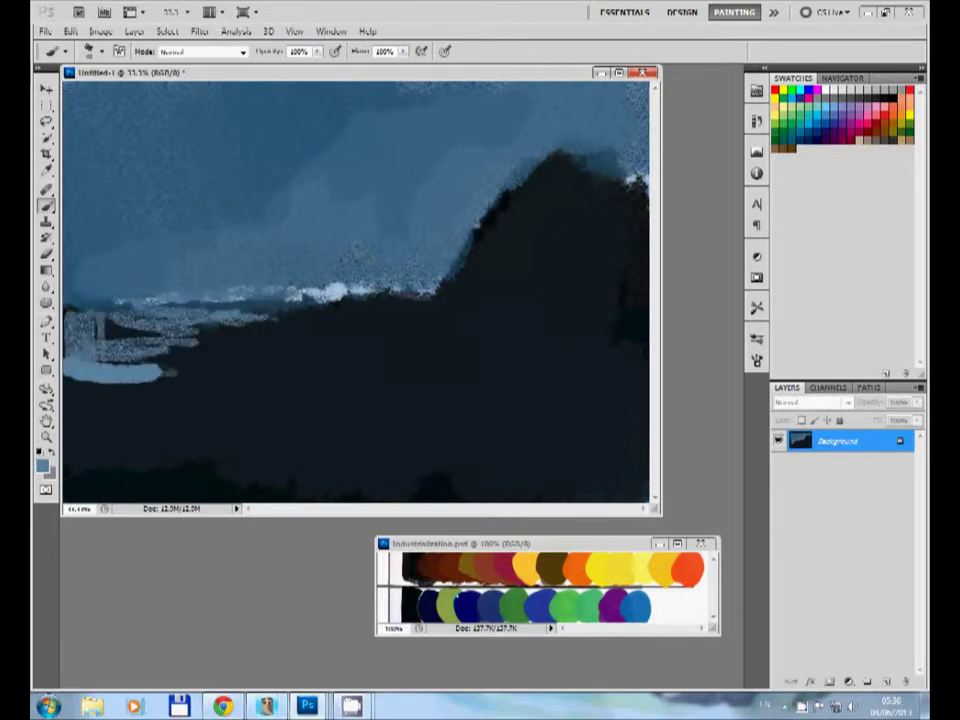
left_click_drag(70, 325, 190, 340)
left_click_drag(120, 360, 290, 370)
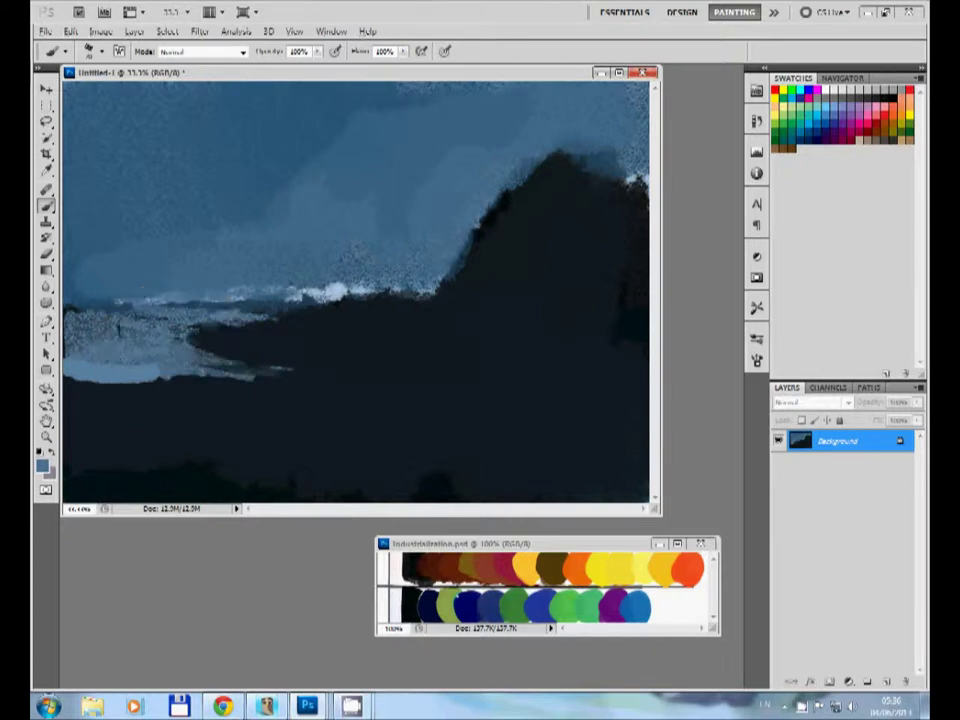
left_click_drag(150, 325, 280, 318)
Rework the shoreline mist with extended pale strokes, darker patches and a thin pale streak
left_click_drag(175, 340, 235, 345)
left_click_drag(160, 362, 305, 365)
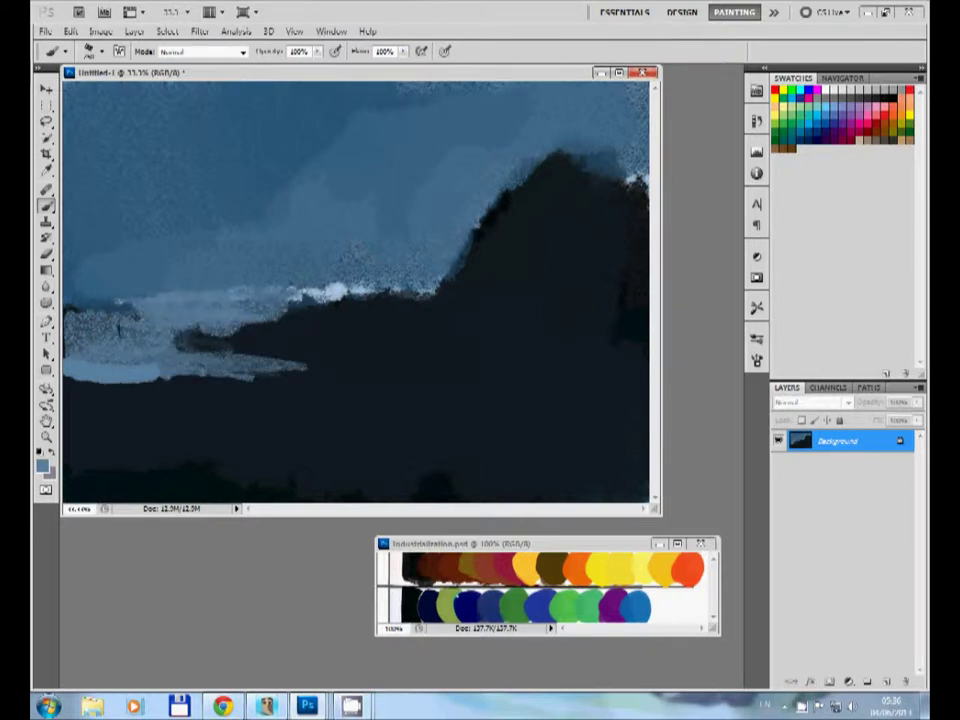
left_click_drag(70, 315, 230, 330)
left_click_drag(70, 340, 300, 350)
mouse_move(200, 355)
left_mouse_down()
mouse_move(375, 362)
mouse_move(200, 352)
left_mouse_up()
left_click_drag(120, 368, 260, 365)
left_click_drag(65, 378, 290, 375)
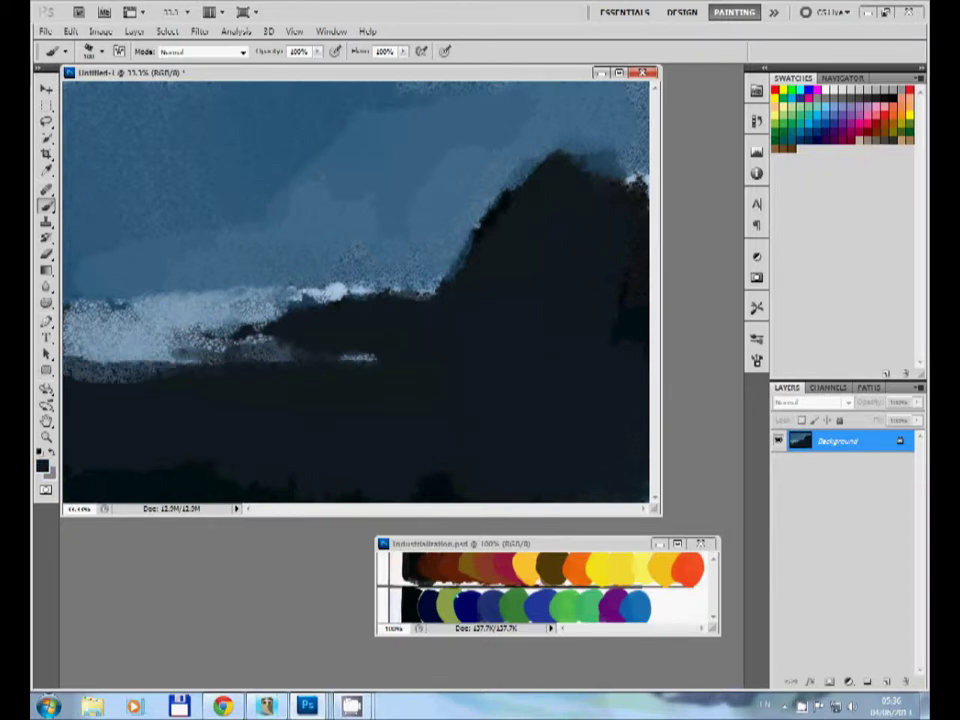
left_click_drag(180, 376, 440, 371)
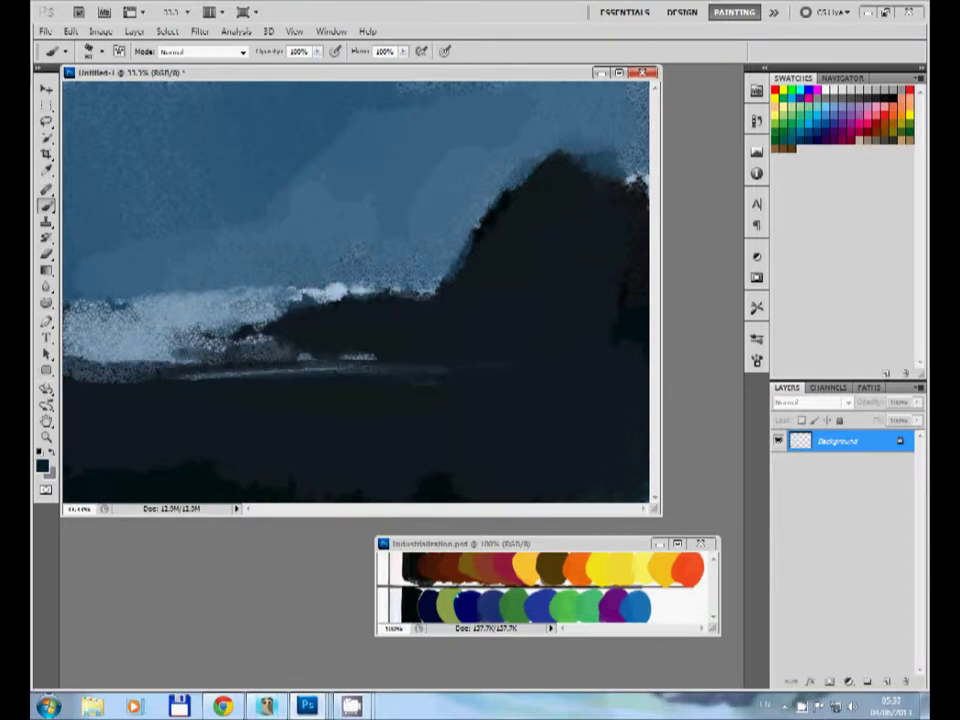
Brighten the lower-left shoreline with pale blue-grey mist and paint a small dark flying shape
left_click(364, 349, "alt")
mouse_move(330, 350)
left_mouse_down()
mouse_move(140, 335)
mouse_move(300, 365)
left_mouse_up()
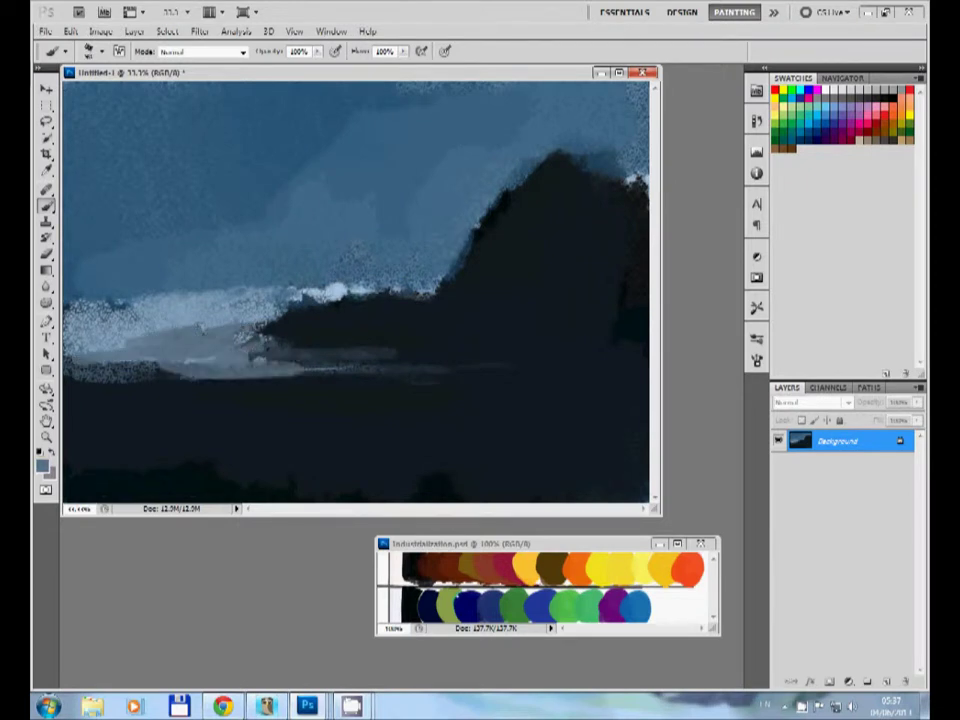
left_click(330, 292, "alt")
mouse_move(240, 305)
left_mouse_down()
mouse_move(90, 330)
mouse_move(250, 305)
left_mouse_up()
mouse_move(80, 325)
left_mouse_down()
mouse_move(200, 345)
mouse_move(210, 300)
left_mouse_up()
left_click_drag(75, 290, 150, 280)
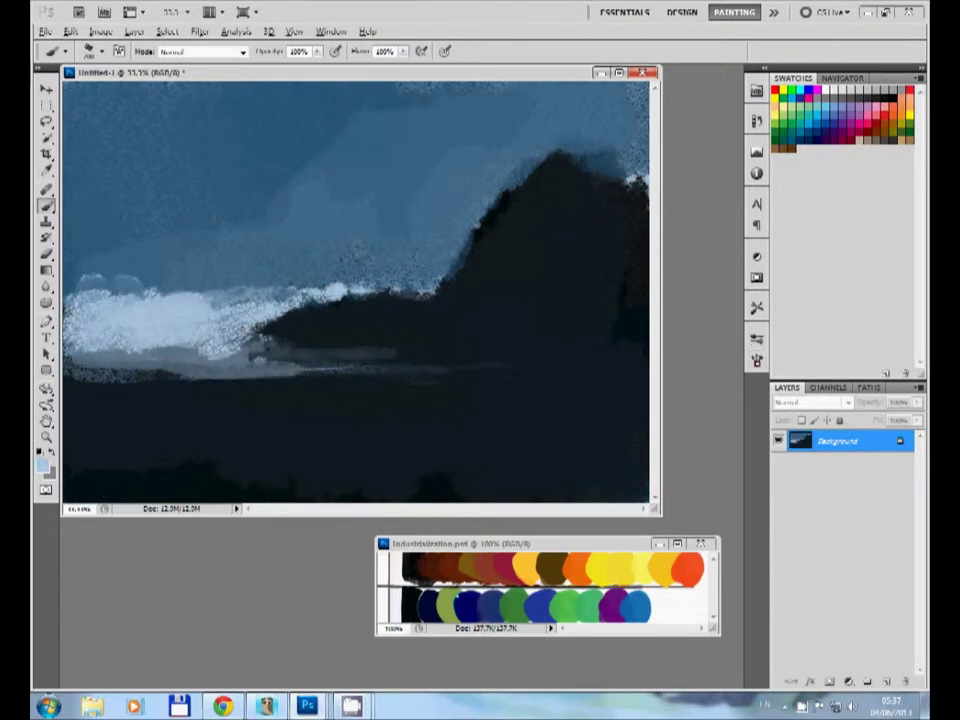
left_click(292, 353, "alt")
mouse_move(310, 197)
left_mouse_down()
mouse_move(365, 172)
mouse_move(335, 190)
mouse_move(350, 188)
mouse_move(325, 186)
mouse_move(330, 180)
left_mouse_up()
Add a light trail behind the flying shape, then paint the shape over with sky blue
left_click(226, 147, "alt")
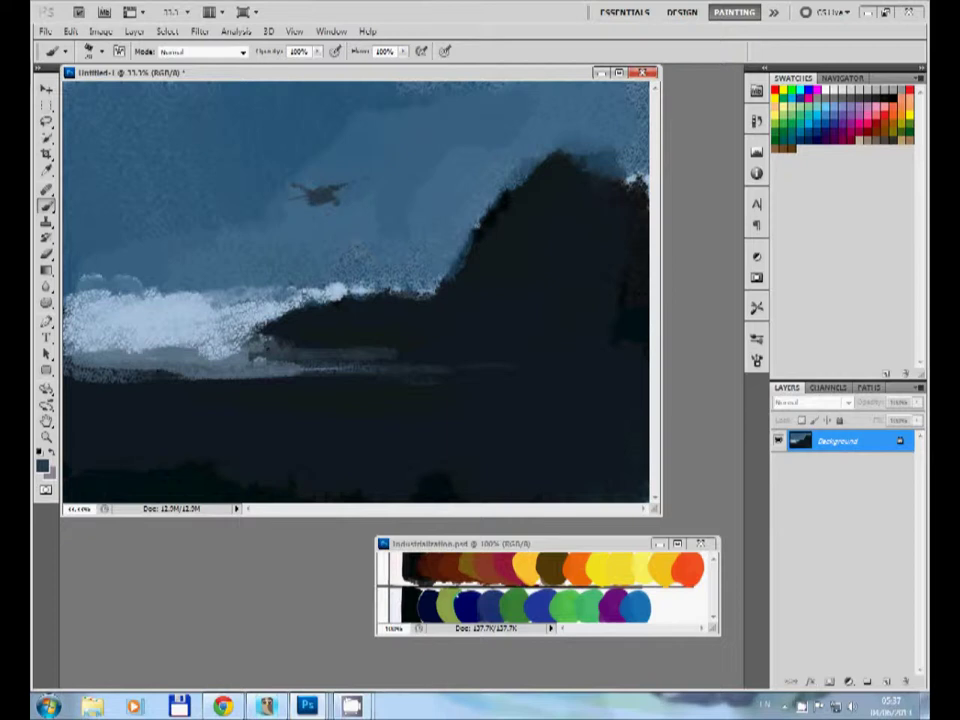
left_click(224, 143, "alt")
left_click(220, 141, "alt")
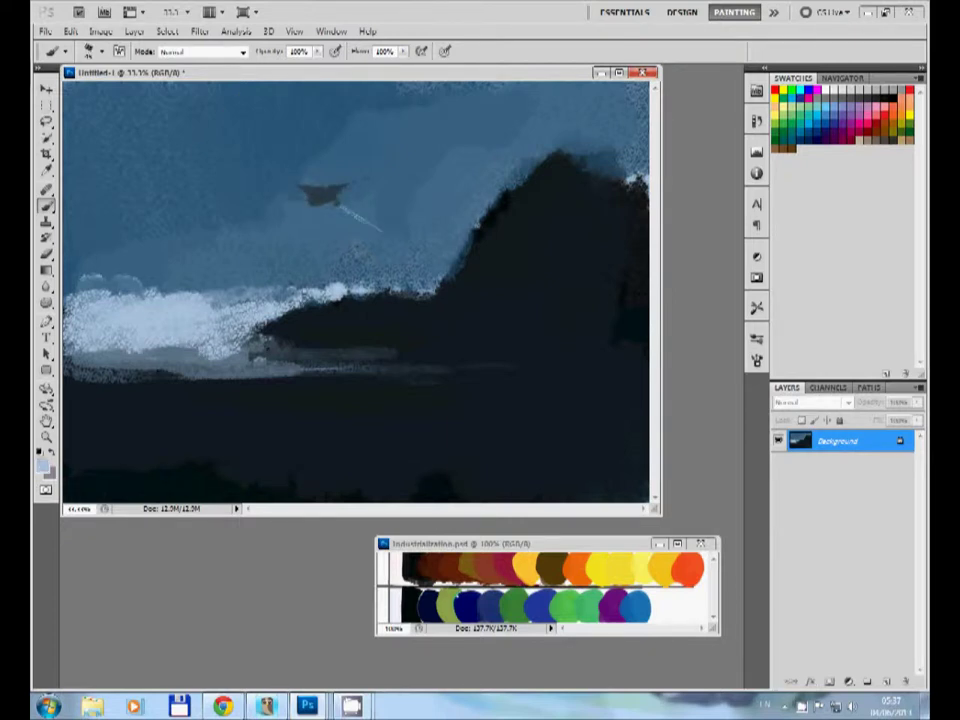
left_click_drag(342, 206, 392, 238)
left_click(321, 190, "alt")
left_click(331, 190, "alt")
left_click_drag(312, 192, 334, 198)
left_click(332, 150, "alt")
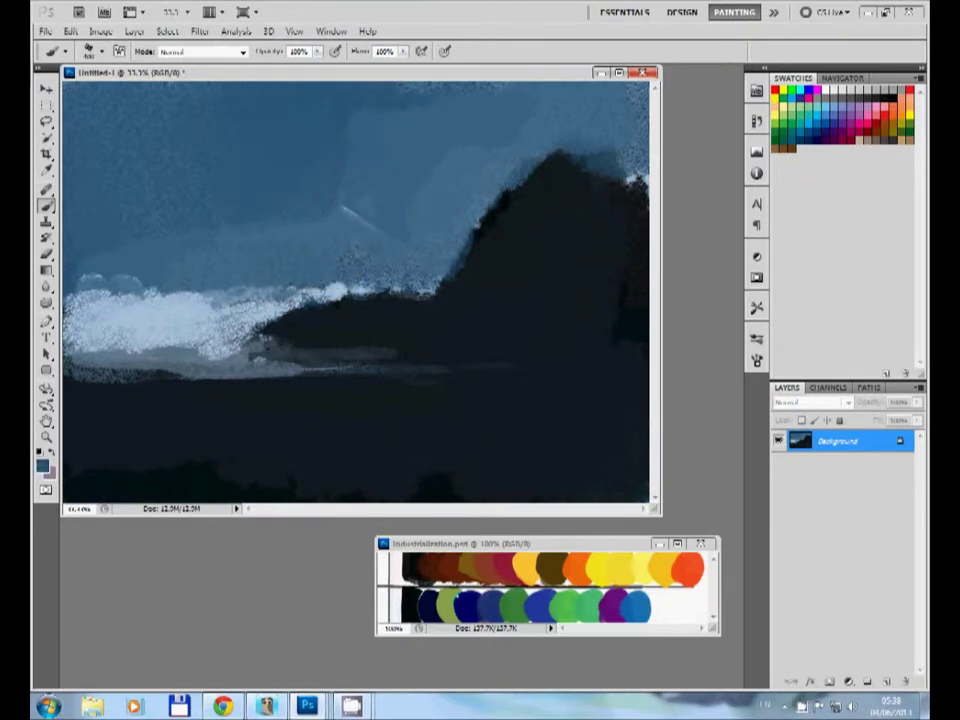
Darken the band and slope below the mountain in near-black and paint dark upper-left clouds
left_click(356, 355, "alt")
left_click_drag(520, 335, 420, 340)
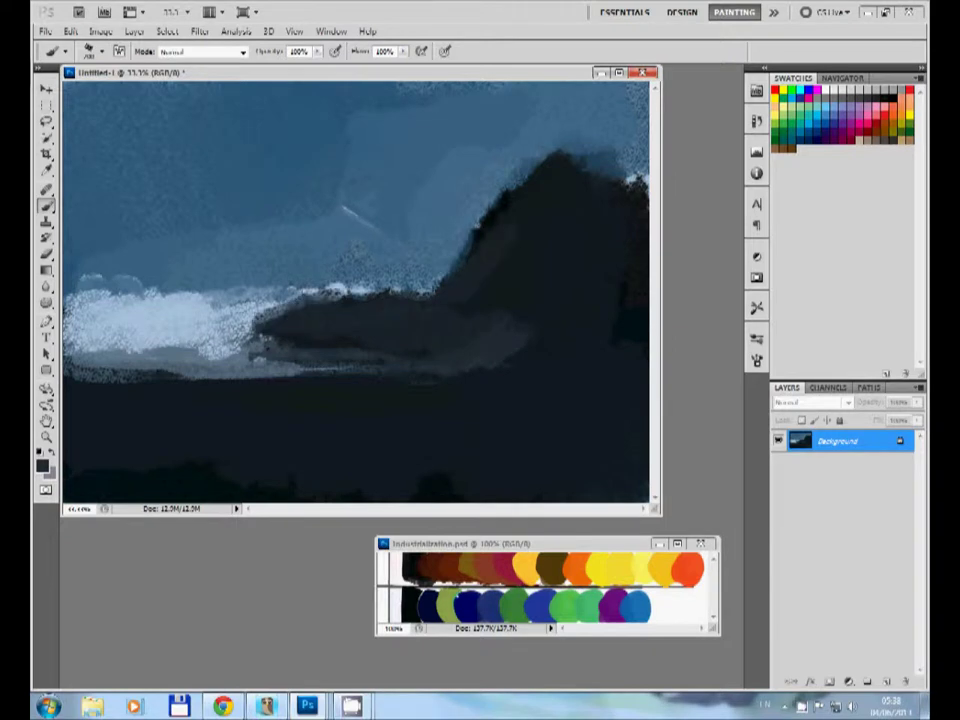
left_click_drag(535, 265, 430, 345)
left_click_drag(280, 120, 215, 150)
left_click_drag(90, 110, 230, 130)
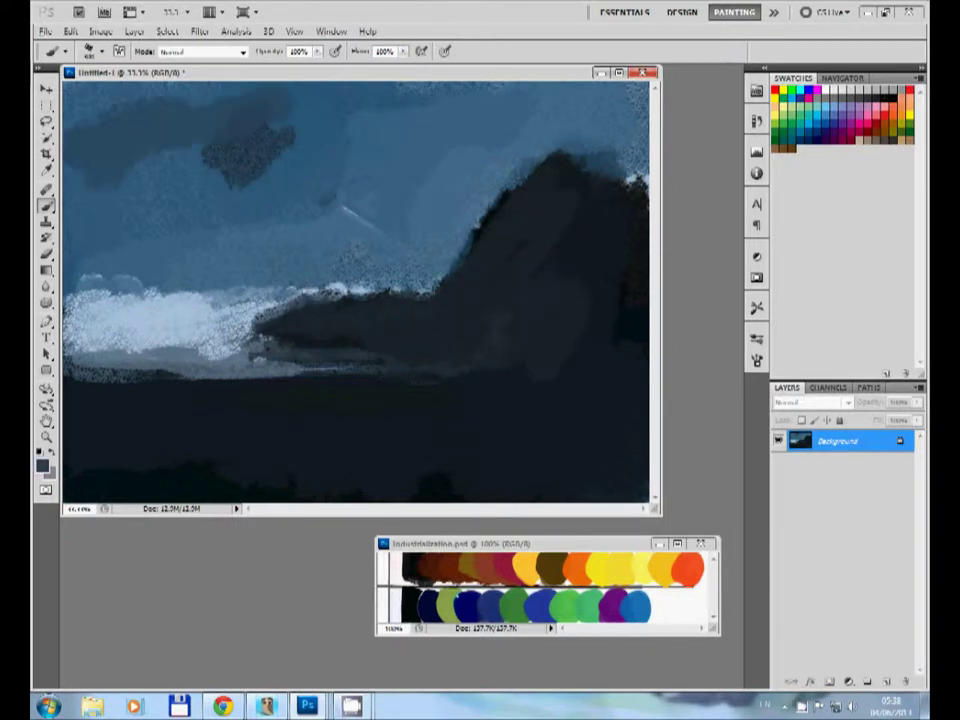
left_click_drag(110, 90, 240, 140)
left_click_drag(290, 100, 110, 160)
left_click_drag(320, 150, 450, 230)
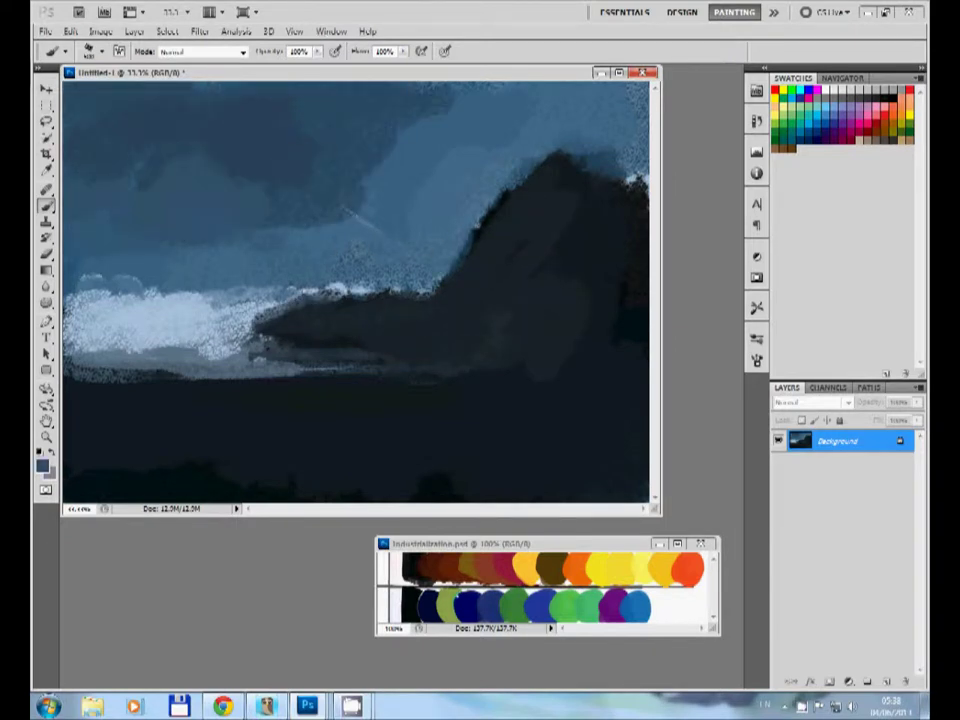
Tone down the lower-left white mist, lighten sky around the peak, highlight the mountain edge
left_click_drag(150, 200, 400, 250)
left_click_drag(80, 300, 250, 330)
left_click_drag(260, 220, 350, 90)
left_click_drag(330, 170, 480, 70)
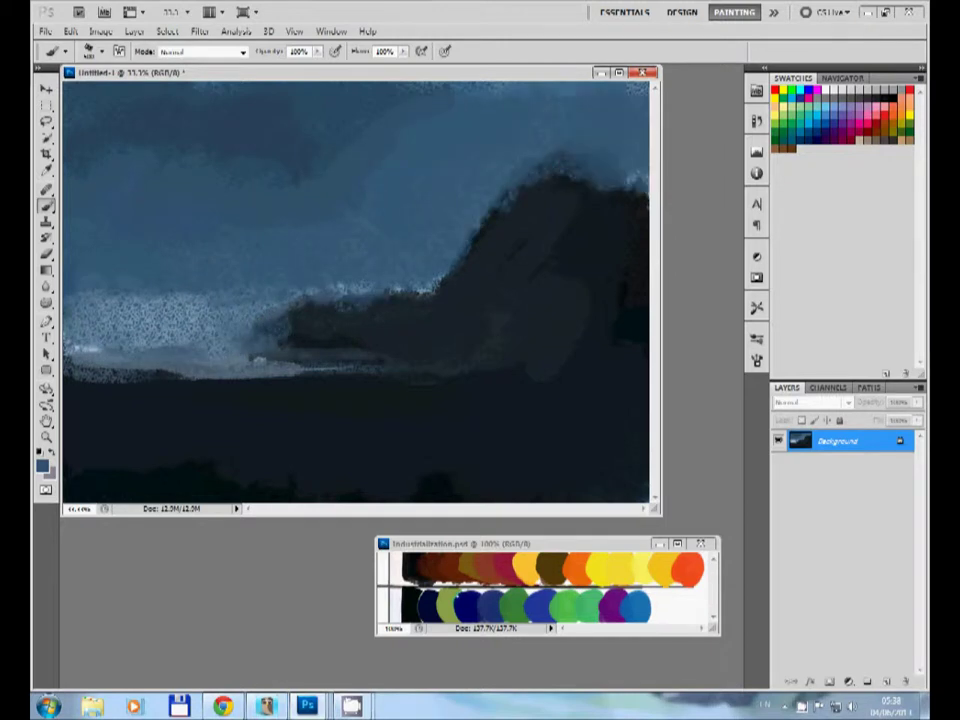
left_click_drag(190, 135, 240, 95)
left_click_drag(372, 292, 430, 287)
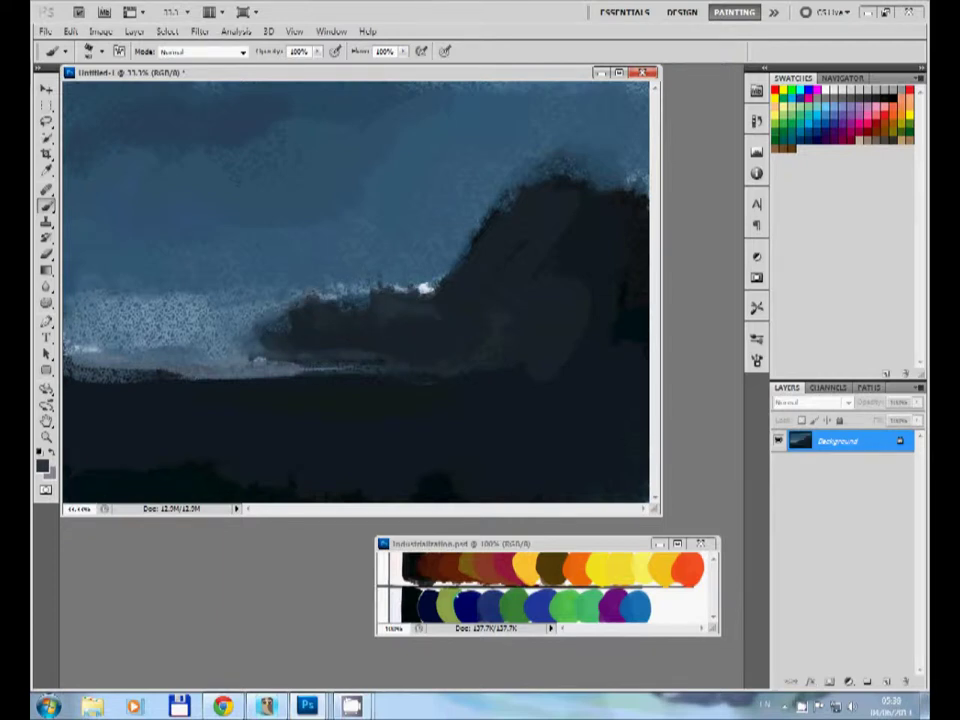
Add a faint light stroke in the dark rocks and cover the light patch on the mountain edge
left_click(439, 311)
left_click_drag(430, 307, 500, 301)
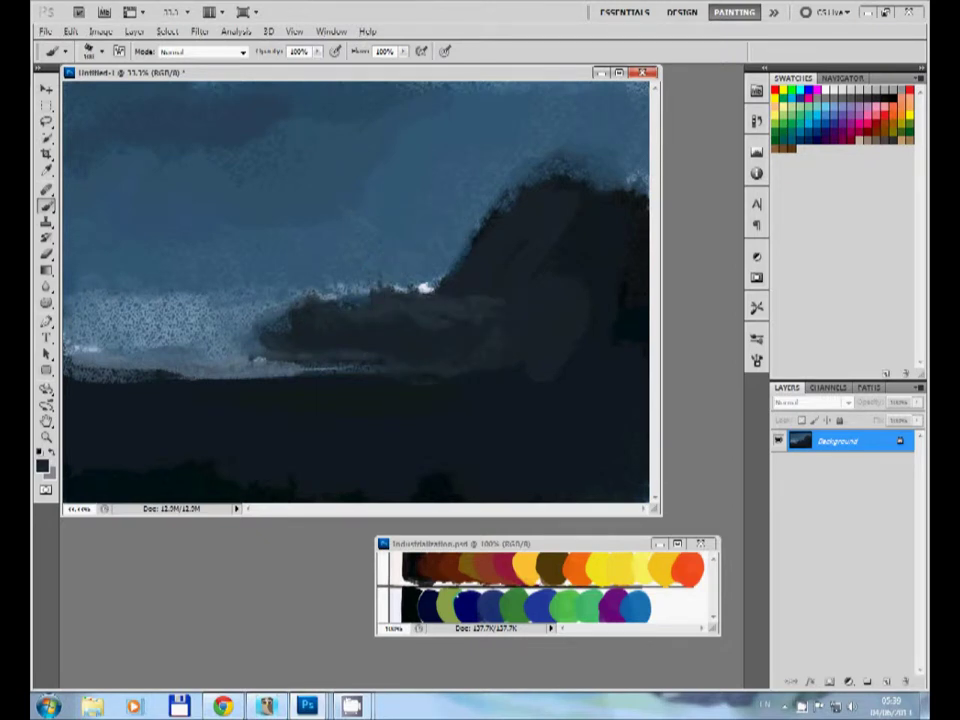
left_click(453, 305)
left_click(568, 203)
left_click(468, 300)
left_click_drag(468, 300, 430, 270)
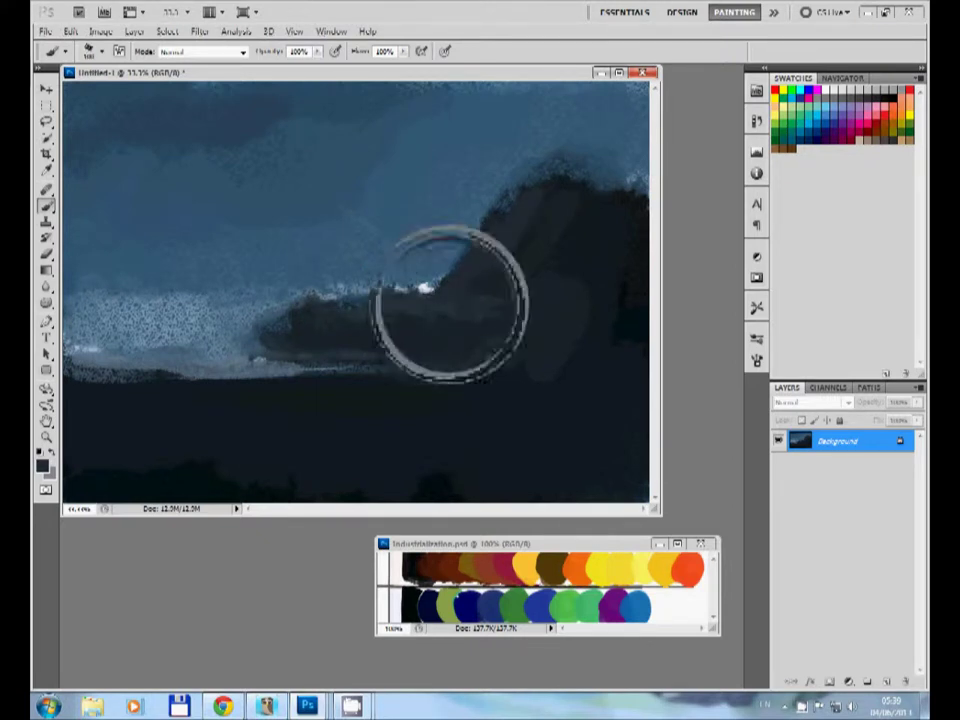
Darken the lower foreground, lighten its right side with blue-grey, and brighten the left misty horizon
left_click_drag(480, 440, 200, 420)
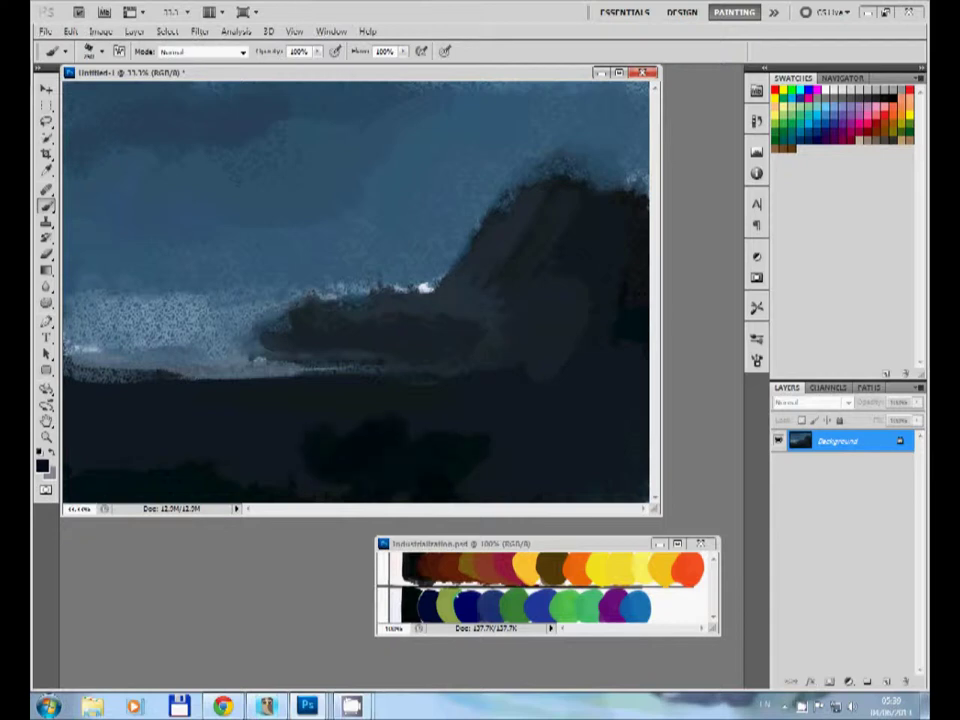
left_click_drag(330, 425, 80, 400)
left_click(476, 461, "alt")
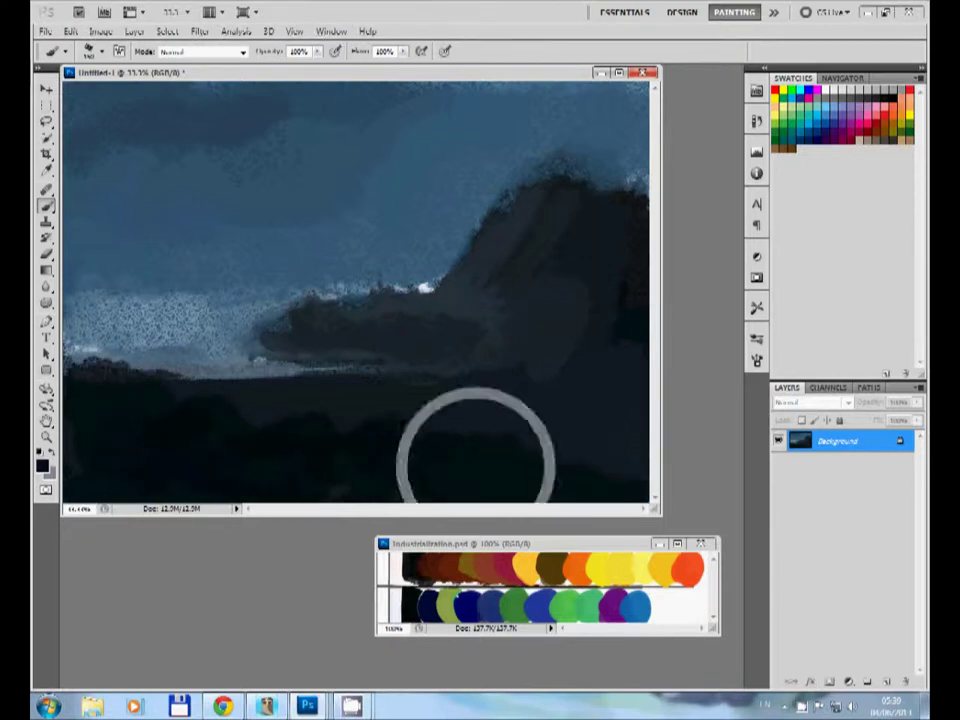
left_click(447, 415, "alt")
left_click_drag(447, 415, 600, 450)
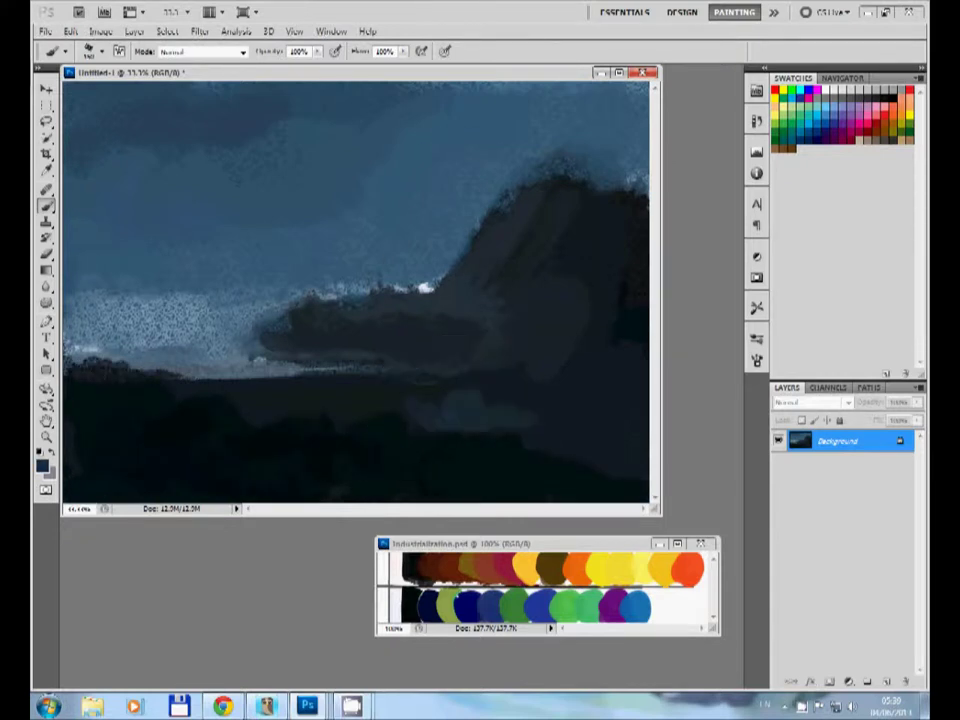
left_click_drag(135, 335, 195, 310)
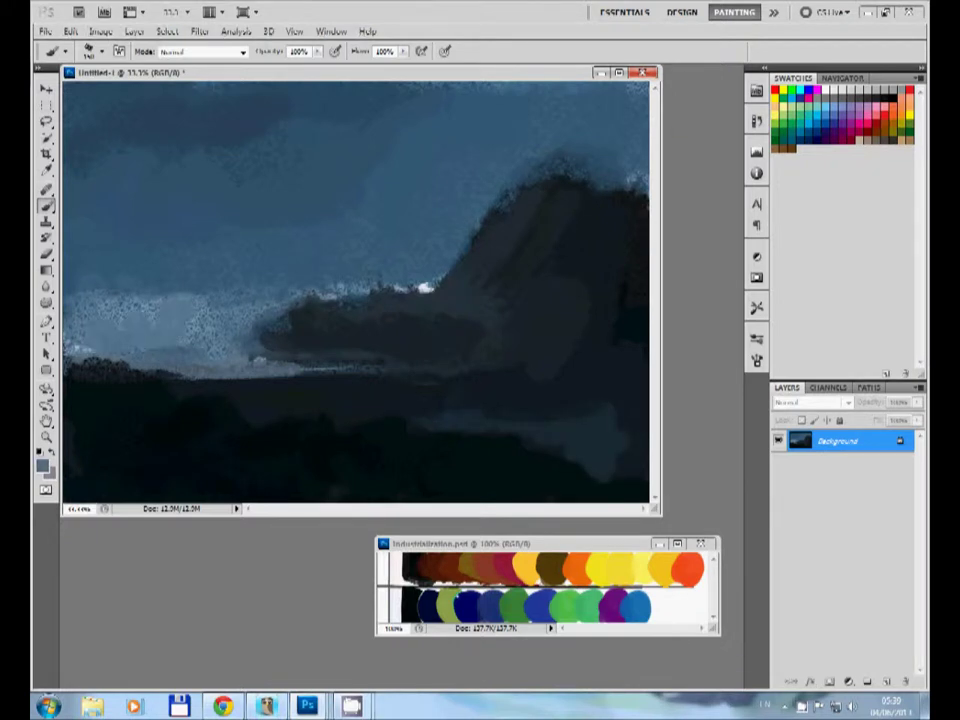
left_click_drag(75, 335, 240, 320)
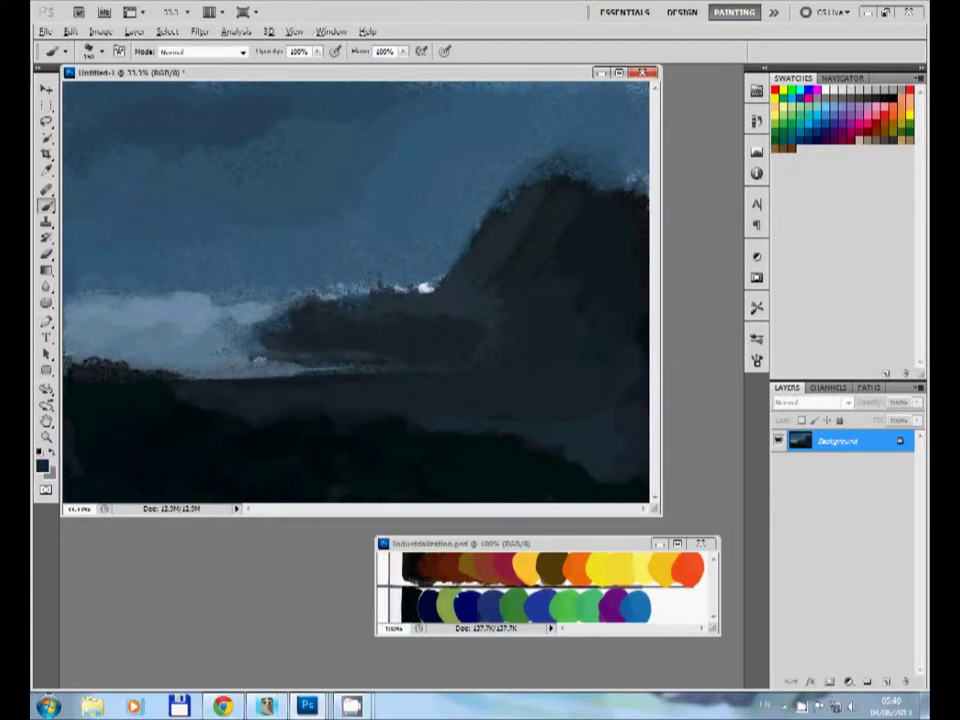
Paint a muted olive green band across the foreground and a dark hill at far left
left_click(565, 605, "alt")
mouse_move(338, 400)
left_mouse_down()
mouse_move(428, 415)
mouse_move(200, 382)
left_mouse_up()
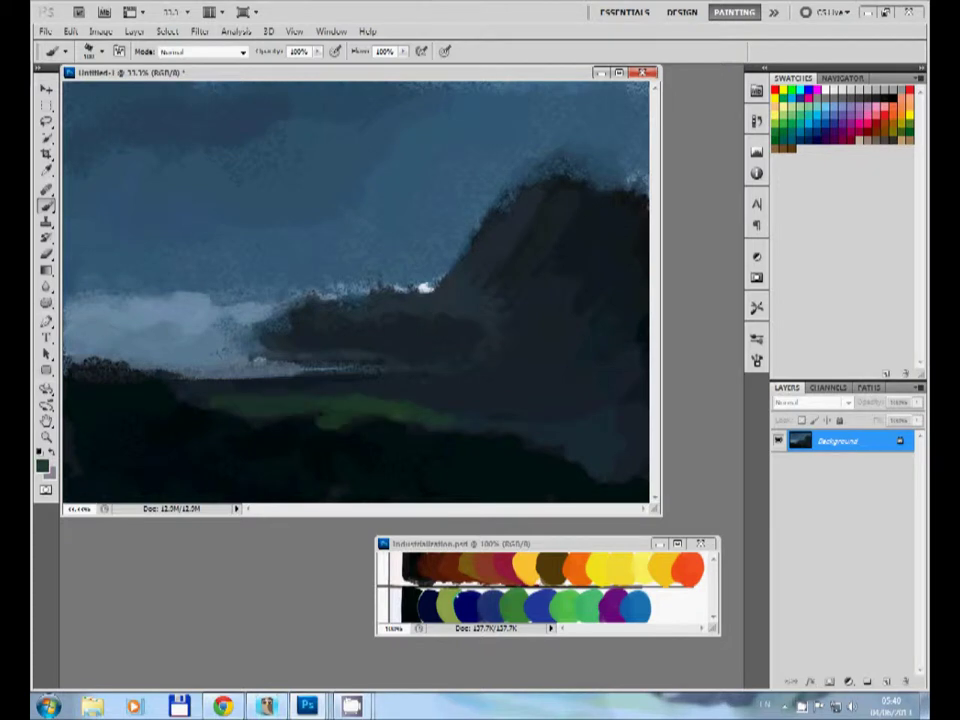
left_click_drag(430, 405, 200, 390)
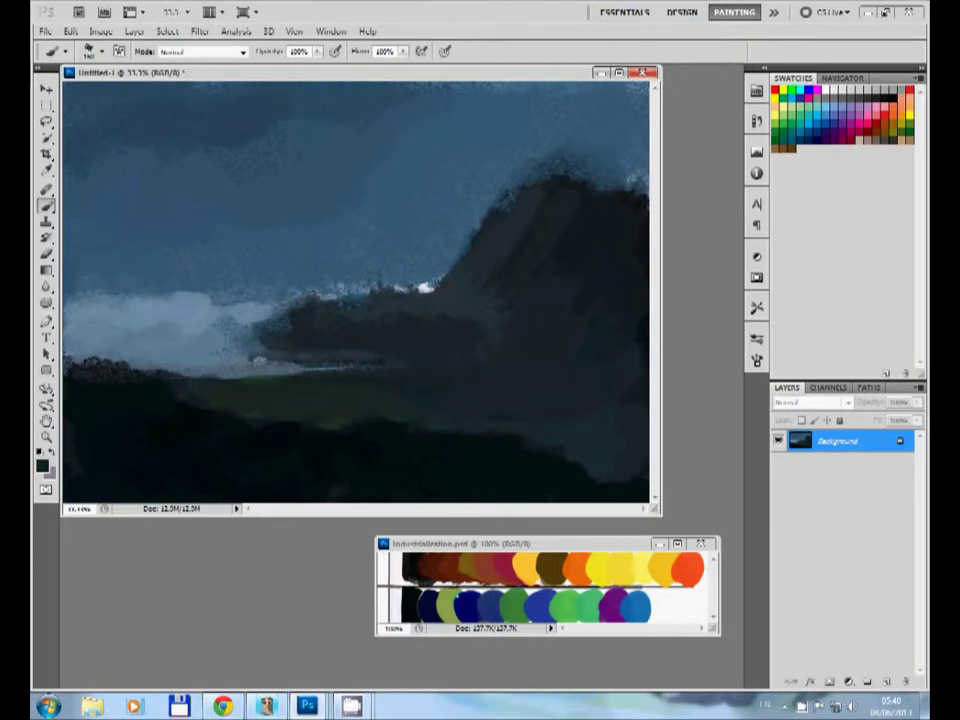
left_click_drag(132, 368, 70, 348)
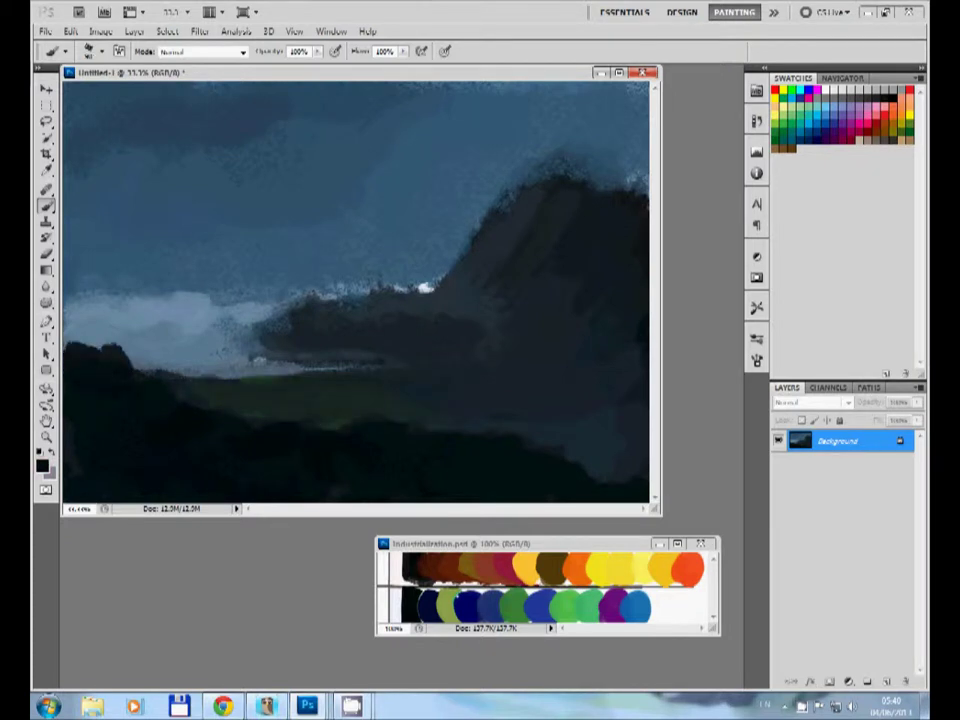
Brush a light blue-grey diagonal streak into the left sky and sample dark sky blues
left_click(200, 300, "alt")
left_click_drag(226, 207, 258, 285)
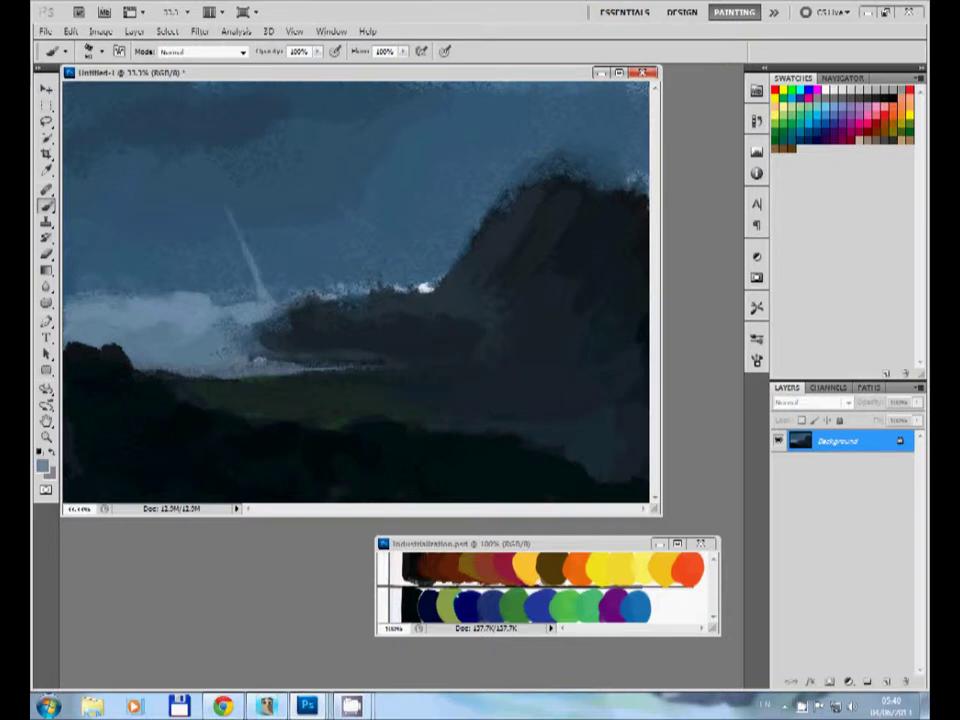
left_click(230, 300, "alt")
left_click(214, 214, "alt")
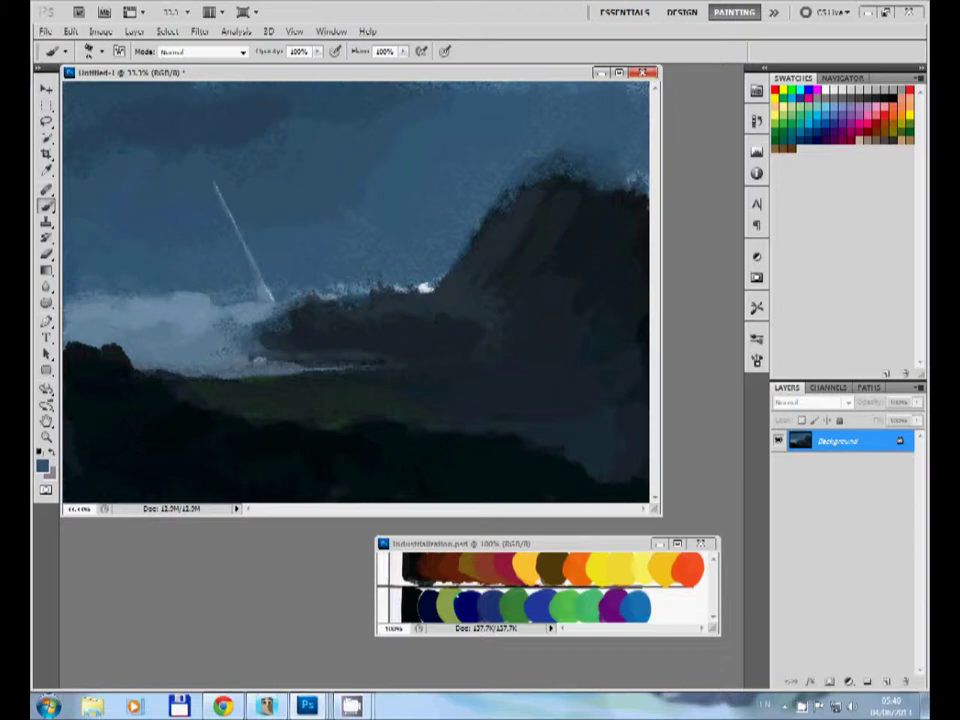
left_click(230, 213, "alt")
Add a thin squiggly branch and a curling white stroke atop the sky streak, undoing one bright highlight
left_click_drag(263, 145, 232, 163)
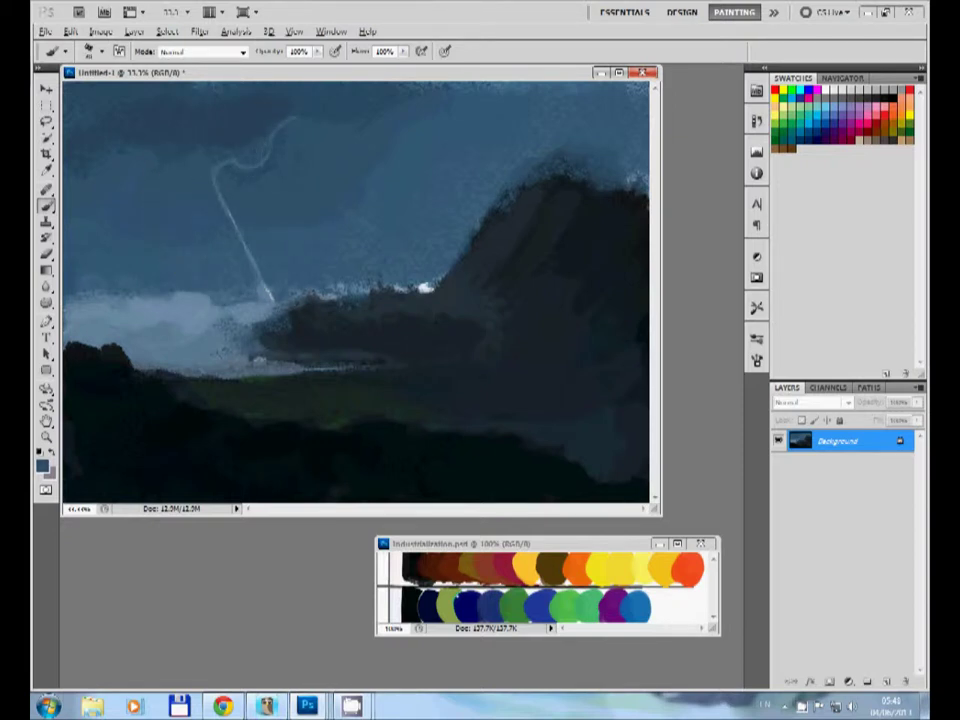
left_click(270, 292, "alt")
key("x")
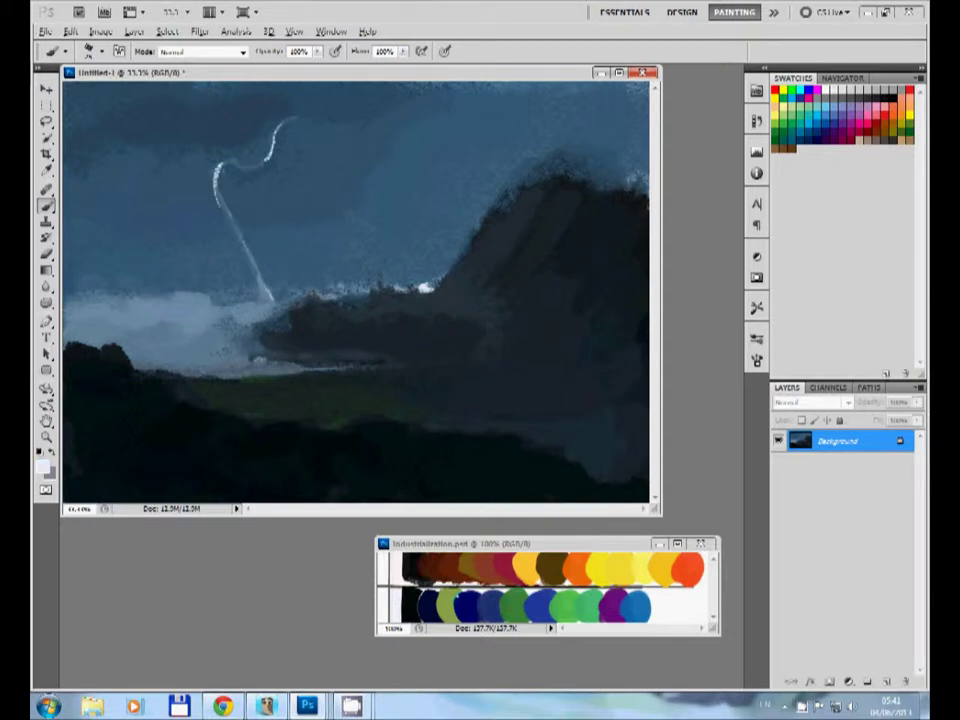
key("x")
left_click_drag(285, 120, 302, 132)
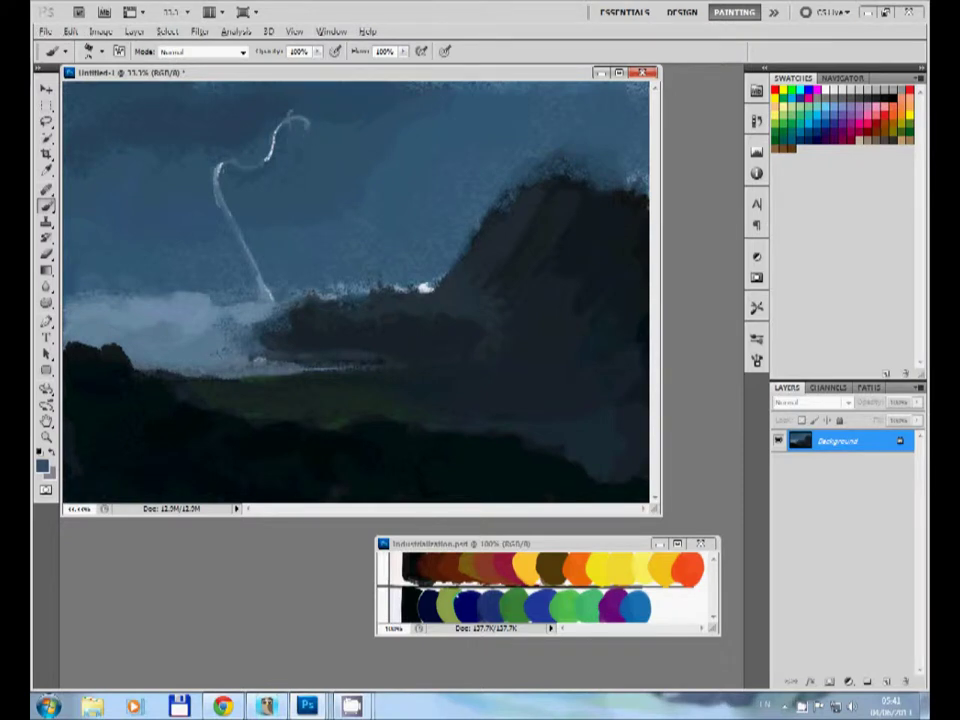
left_click(268, 152, "alt")
left_click(298, 95, "alt")
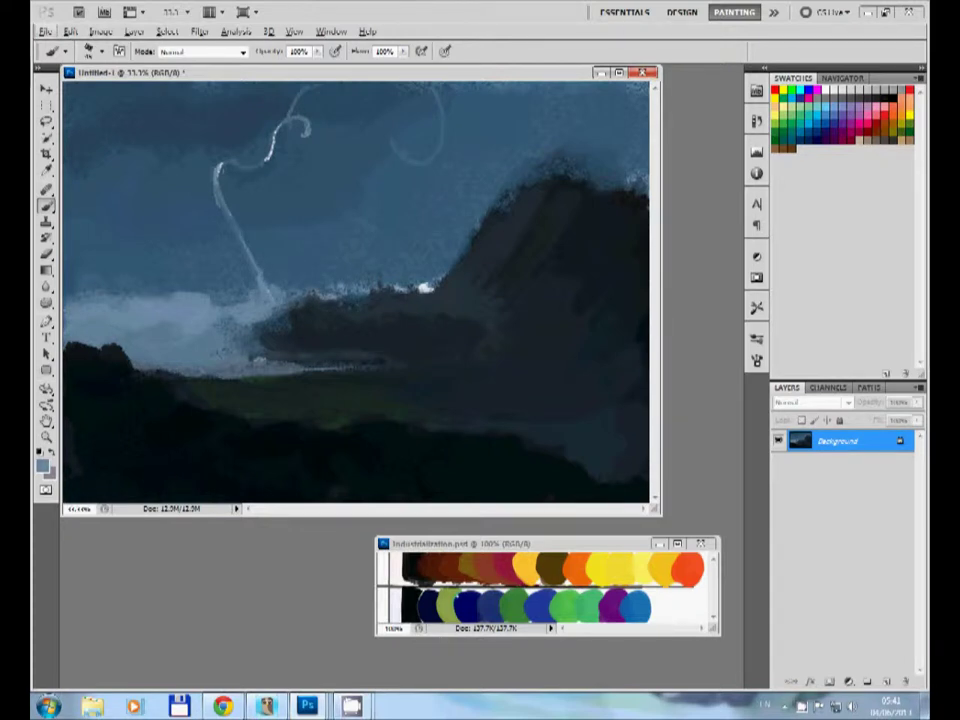
key("ctrl+z")
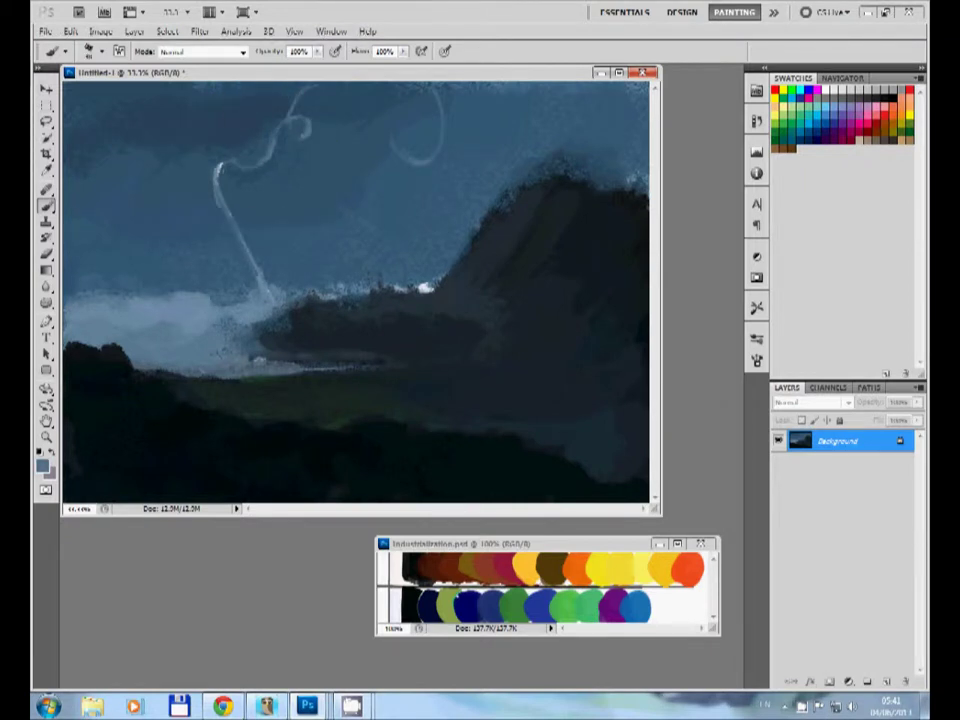
key("x")
left_click(303, 119, "alt")
Cover the left and upper sky swirls and white blob with sampled sky blue
left_click(535, 222, "alt")
left_click(282, 104, "alt")
mouse_move(300, 90)
left_mouse_down()
mouse_move(215, 185)
mouse_move(265, 280)
left_mouse_up()
left_click_drag(438, 95, 400, 158)
left_click(200, 200, "alt")
left_click_drag(215, 170, 194, 204)
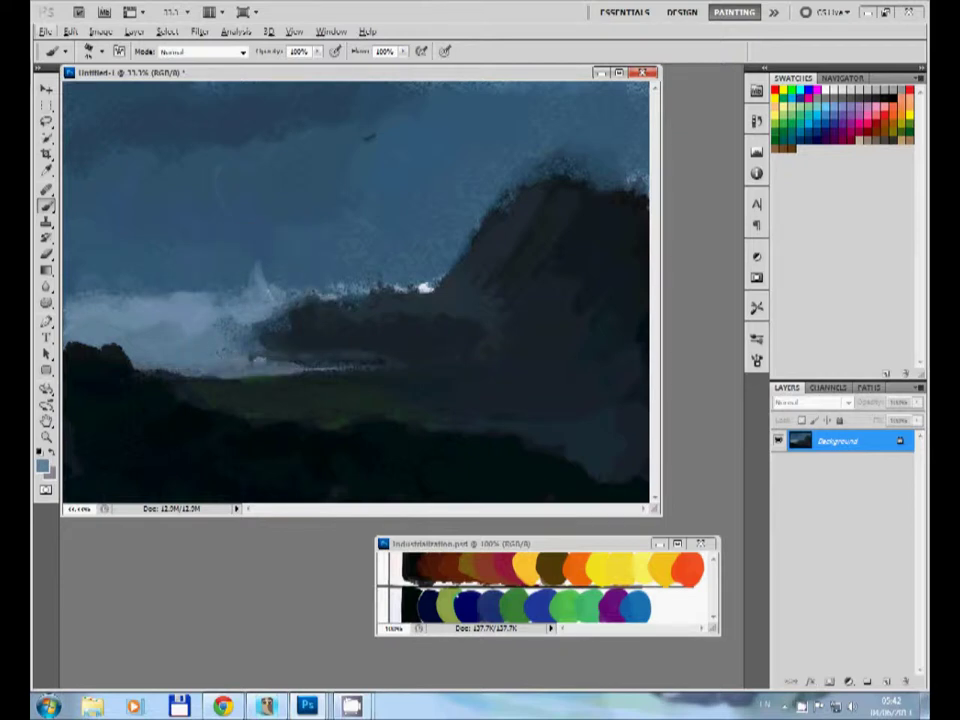
Paint a pale swirl above the surf, extend it up-left, then darken parts with sky blue
left_click(246, 300, "alt")
mouse_move(262, 289)
left_mouse_down()
mouse_move(238, 266)
mouse_move(245, 255)
mouse_move(270, 260)
left_mouse_up()
left_click(220, 273, "alt")
mouse_move(210, 242)
left_mouse_down()
mouse_move(182, 214)
mouse_move(182, 190)
mouse_move(208, 192)
mouse_move(160, 190)
left_mouse_up()
left_click(219, 221, "alt")
left_click(193, 220, "alt")
left_click(175, 210, "alt")
left_click(160, 210, "alt")
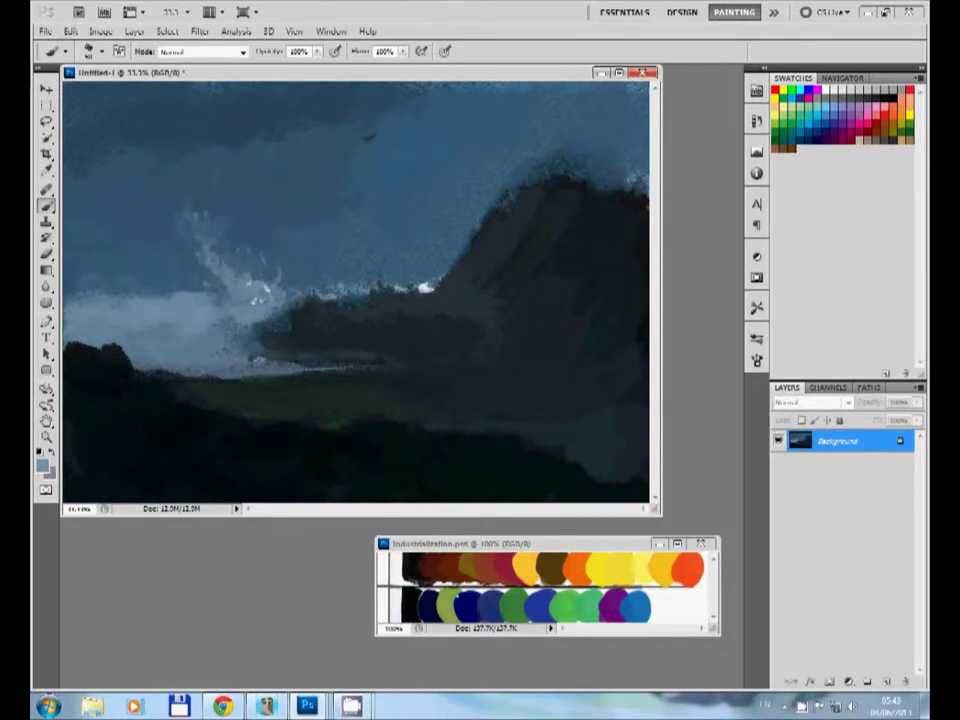
Add a curling pale highlight near the surf, then paint it out with sky blue
left_click_drag(228, 262, 262, 289)
left_click(185, 207, "alt")
left_click_drag(190, 212, 225, 262)
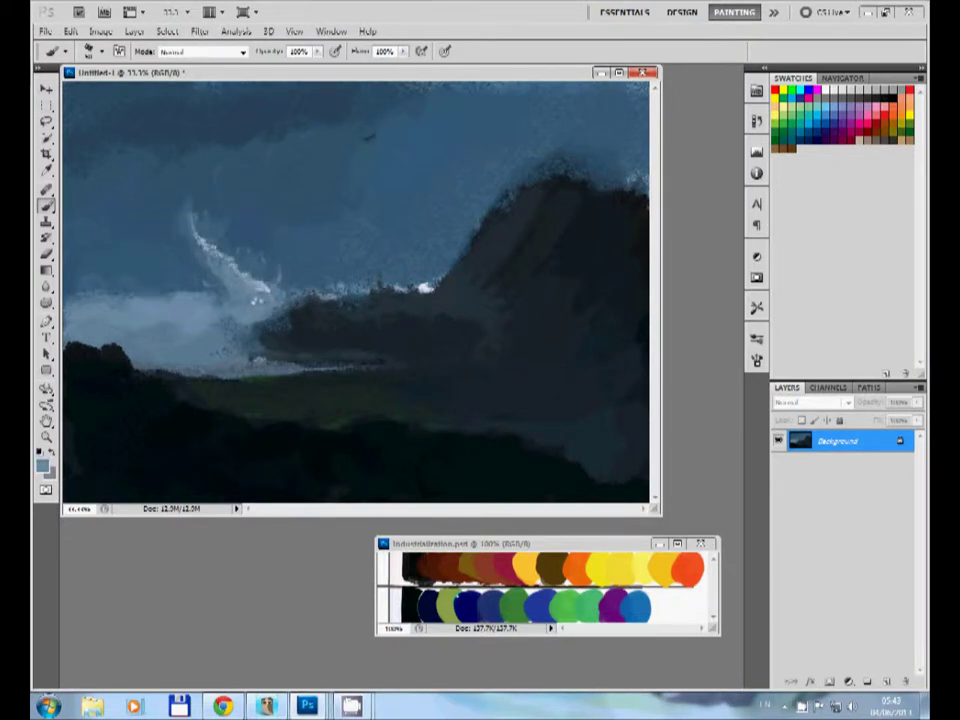
left_click_drag(188, 212, 218, 170)
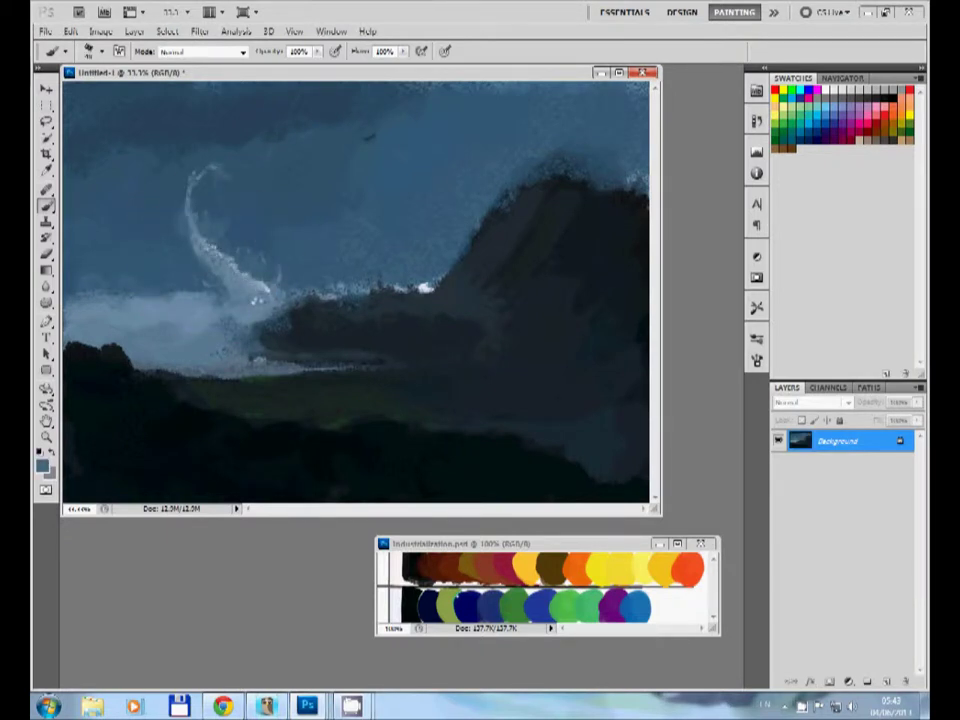
left_click_drag(213, 259, 243, 290)
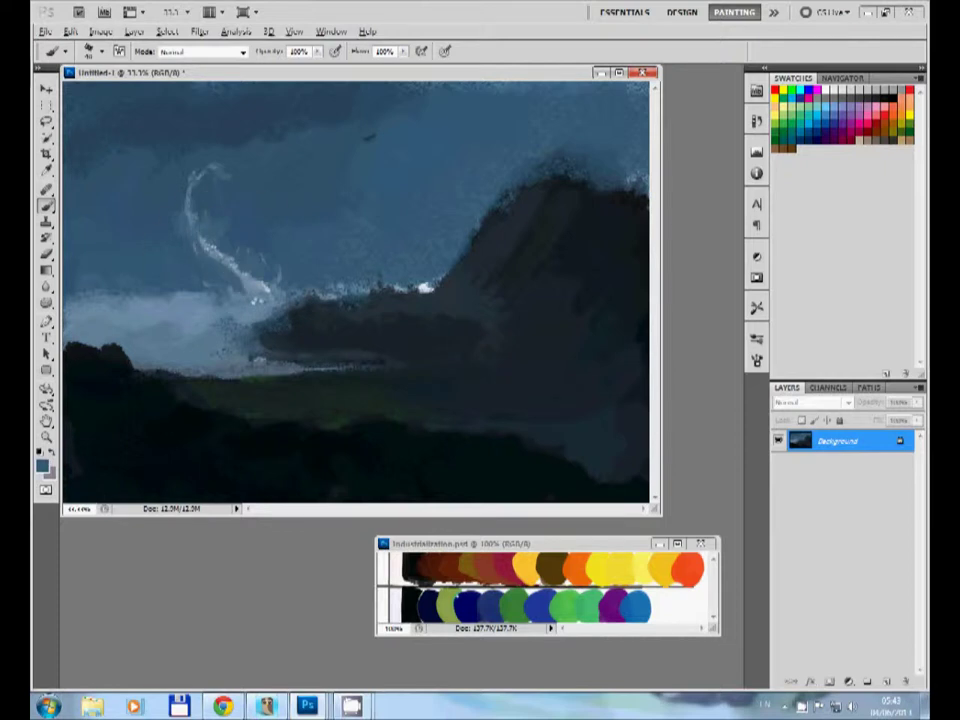
mouse_move(195, 175)
left_mouse_down()
mouse_move(250, 285)
mouse_move(260, 238)
left_mouse_up()
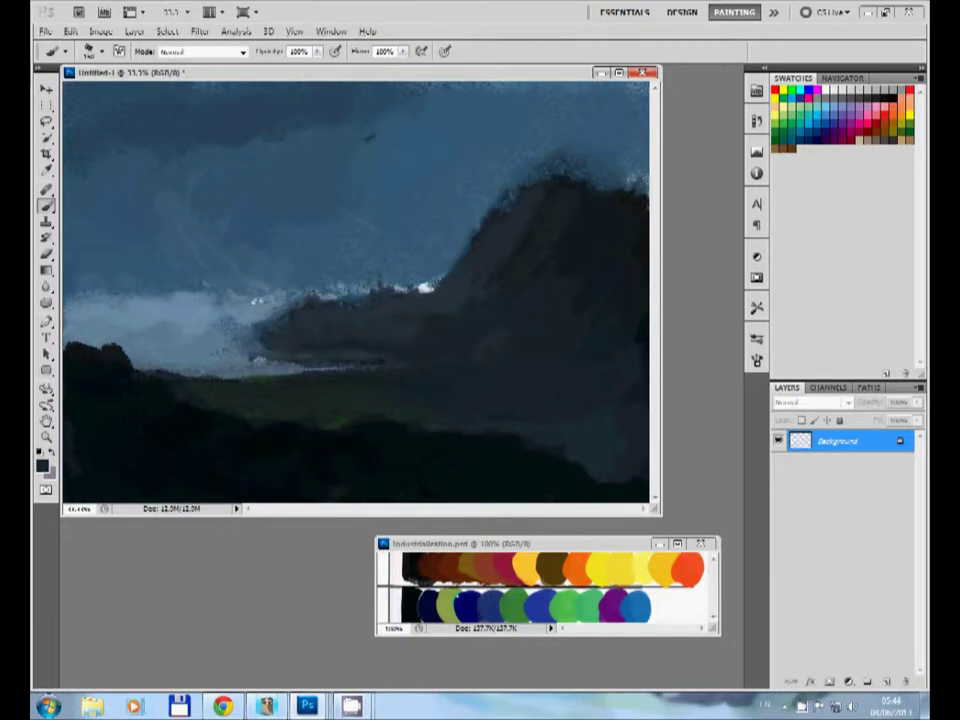
Reshape the mountain peak with dark paint and cover light sky patches around it
left_click(339, 215, "alt")
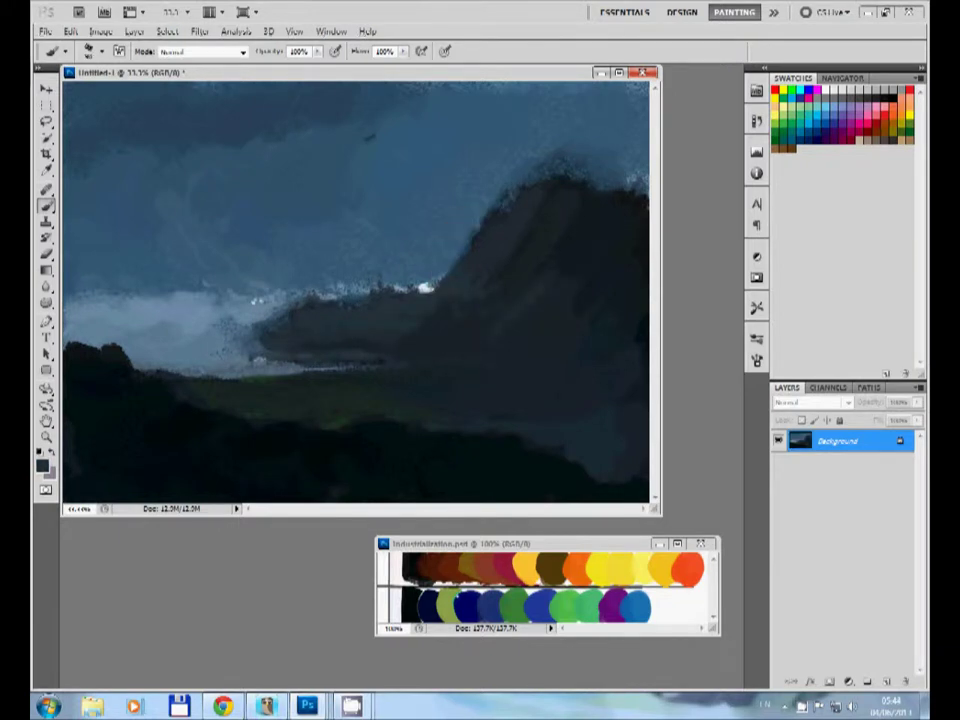
left_click_drag(526, 181, 562, 168)
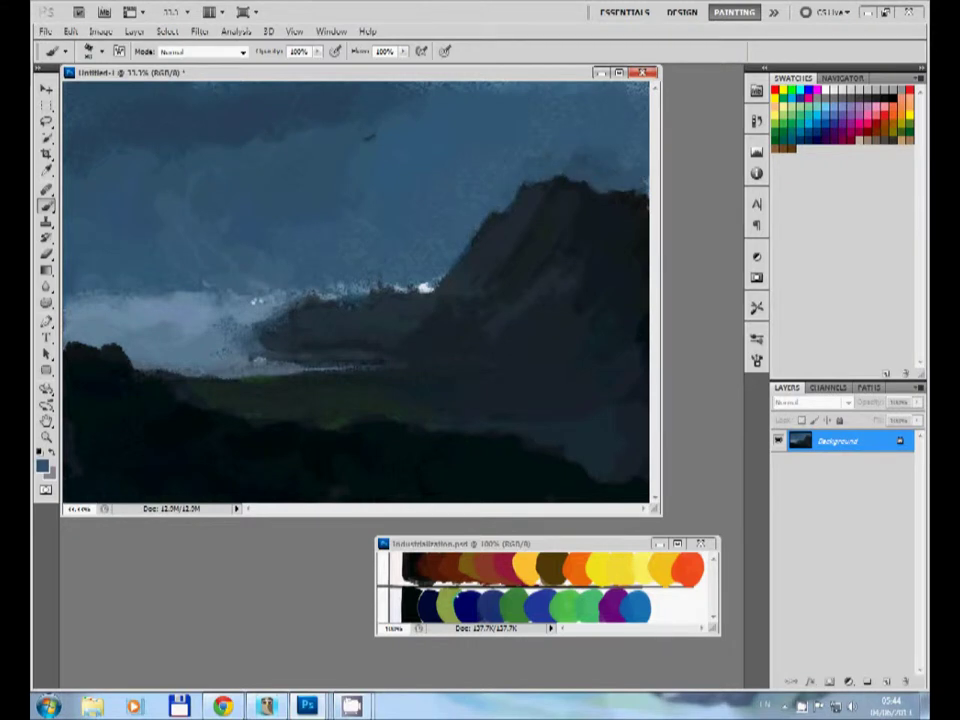
left_click_drag(514, 118, 575, 165)
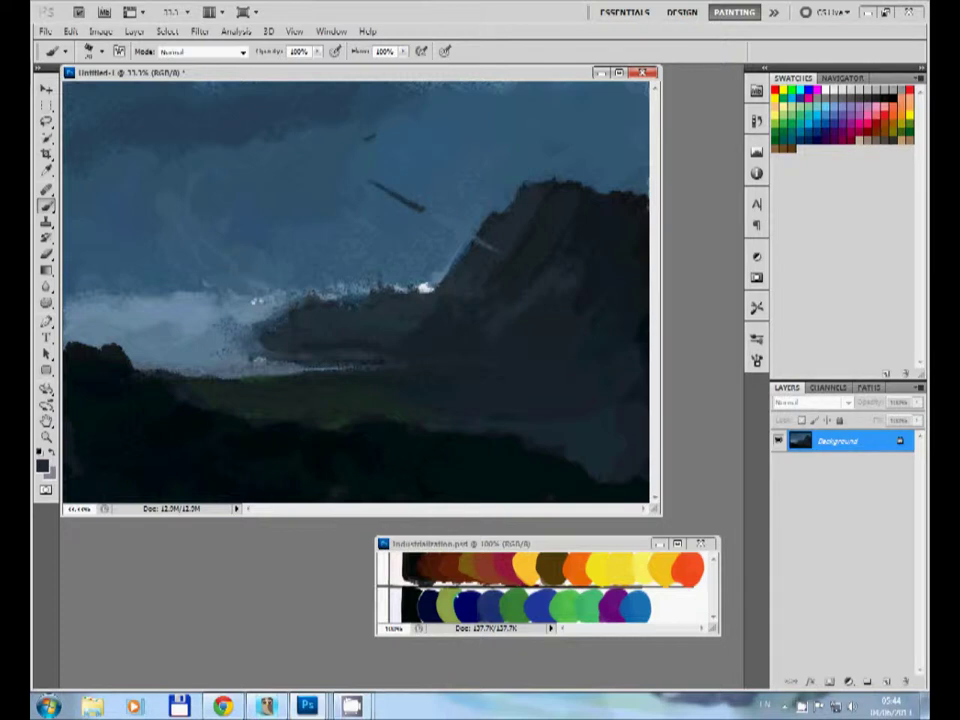
Paint teal-blue over the dark diagonal sky streak and slightly darken the mountain's left edge
left_click(311, 151, "alt")
left_click_drag(370, 186, 426, 208)
left_click(455, 225, "alt")
left_click_drag(462, 252, 482, 224)
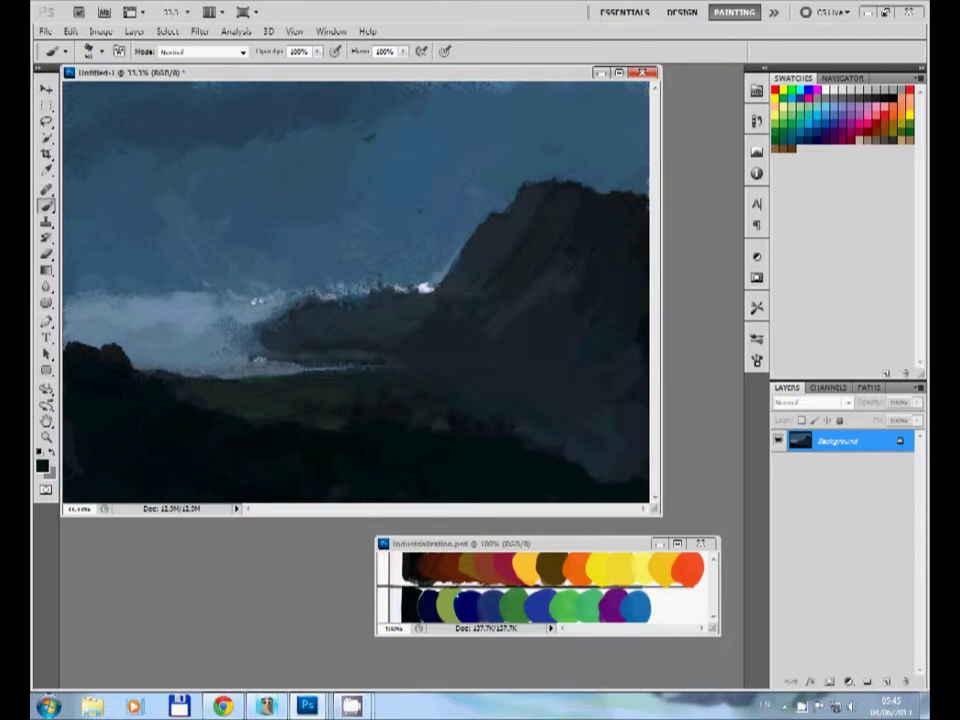
Dab dark tree trunks, branches and foliage along the left shoreline below the mist
left_click_drag(315, 356, 317, 377)
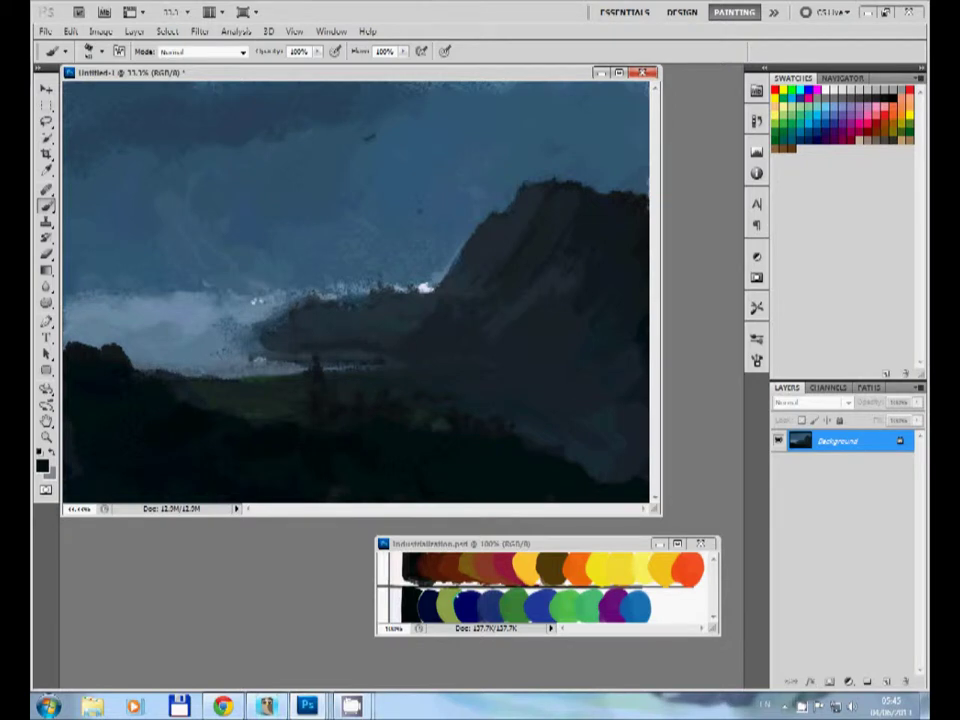
left_click_drag(216, 364, 256, 378)
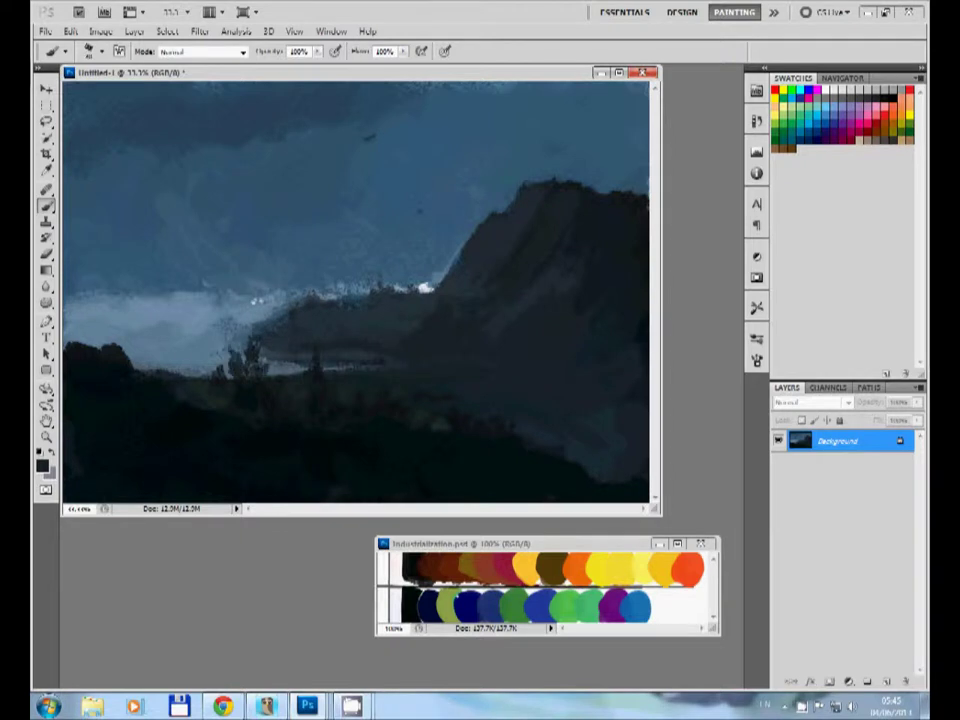
left_click_drag(238, 343, 240, 375)
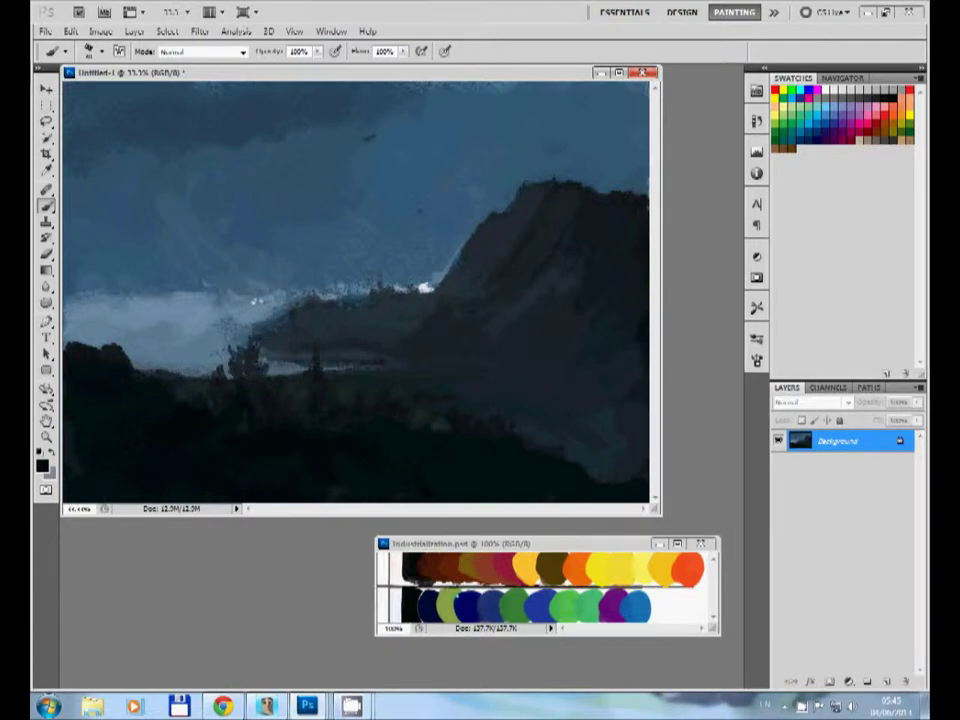
mouse_move(108, 344)
left_mouse_down()
mouse_move(168, 326)
mouse_move(162, 352)
mouse_move(182, 348)
mouse_move(168, 336)
mouse_move(203, 352)
left_mouse_up()
mouse_move(150, 330)
left_mouse_down()
mouse_move(206, 314)
mouse_move(193, 312)
mouse_move(226, 346)
mouse_move(112, 320)
mouse_move(108, 342)
left_mouse_up()
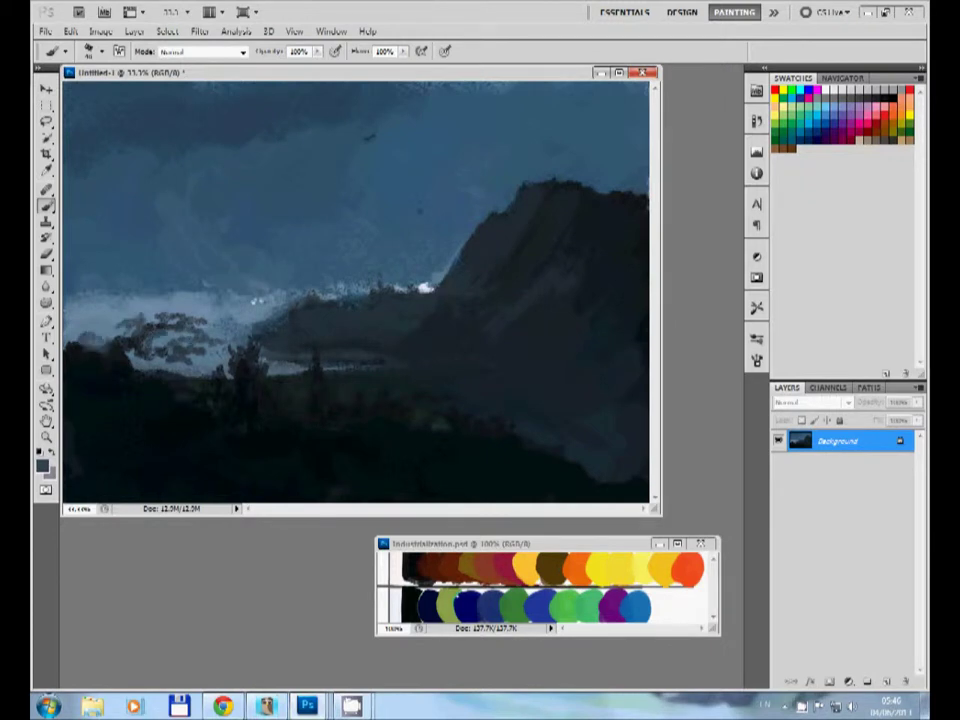
Swap to a light blue-grey and dab highlights onto the dark foreground slope
key("x")
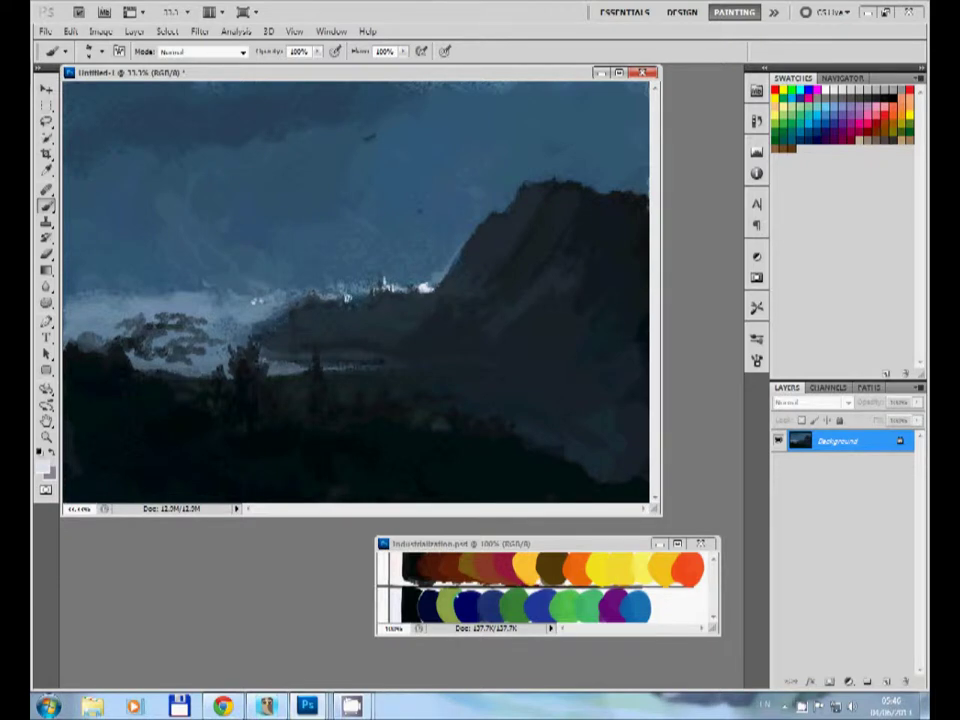
key("x")
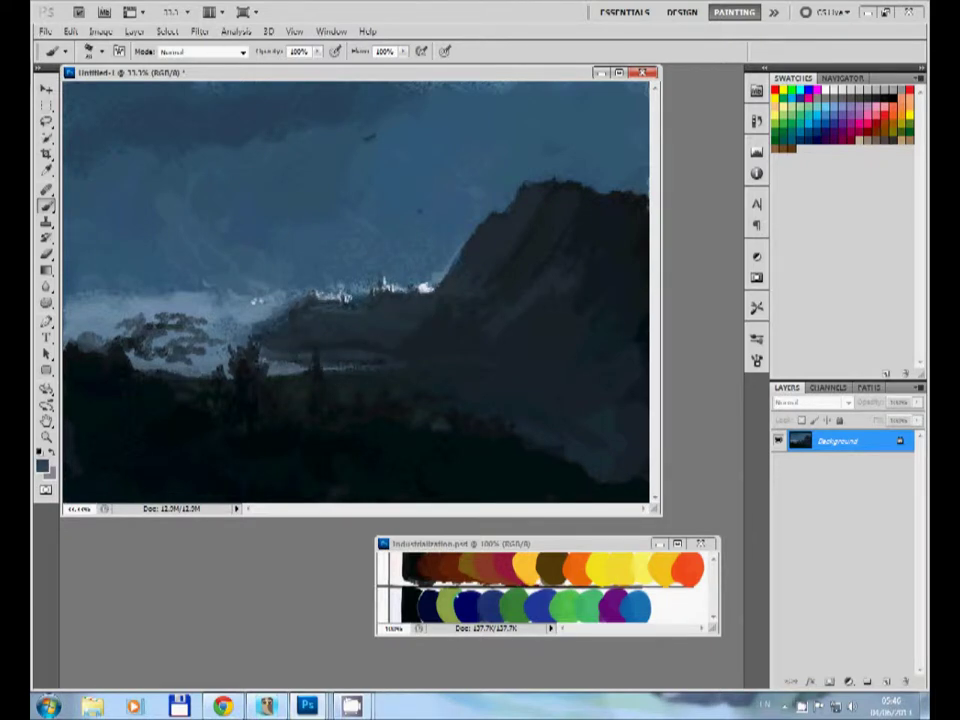
key("x")
key("x")
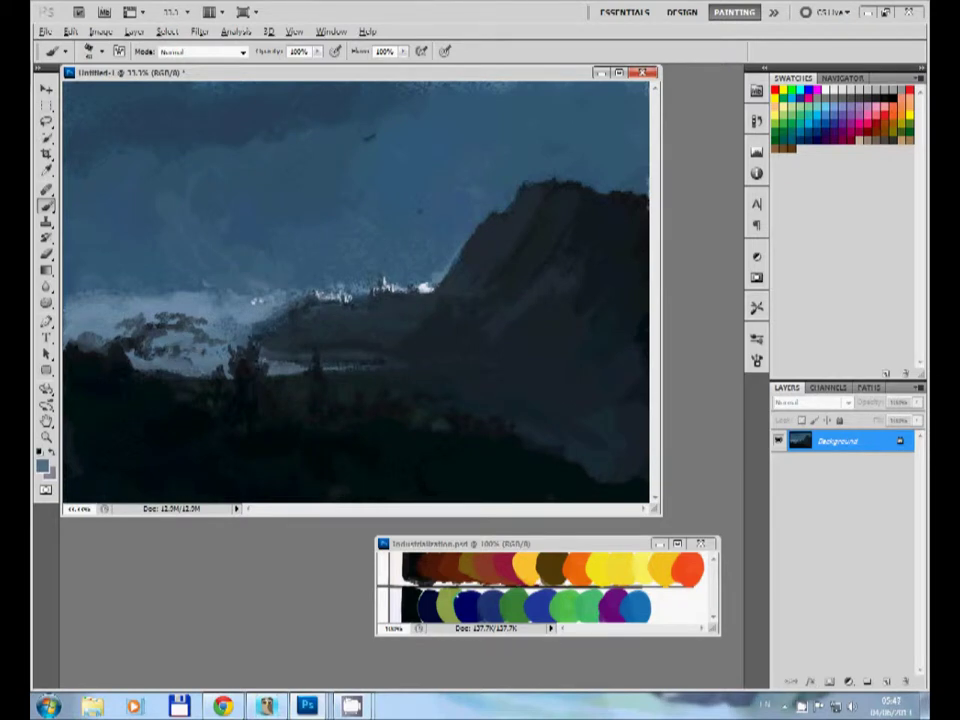
key("x")
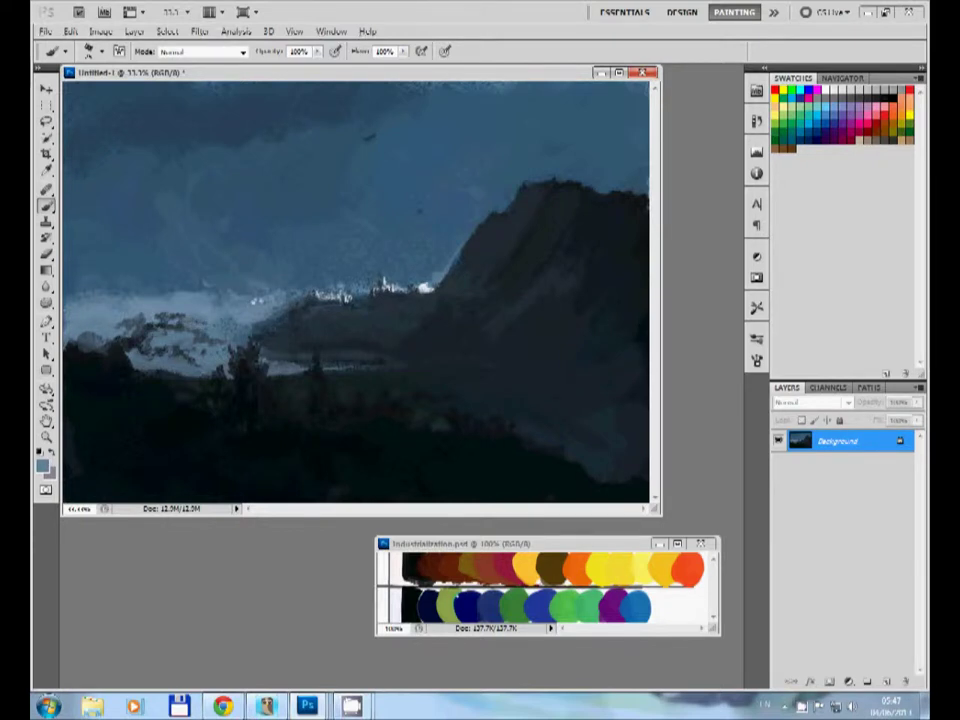
key("x")
key("x")
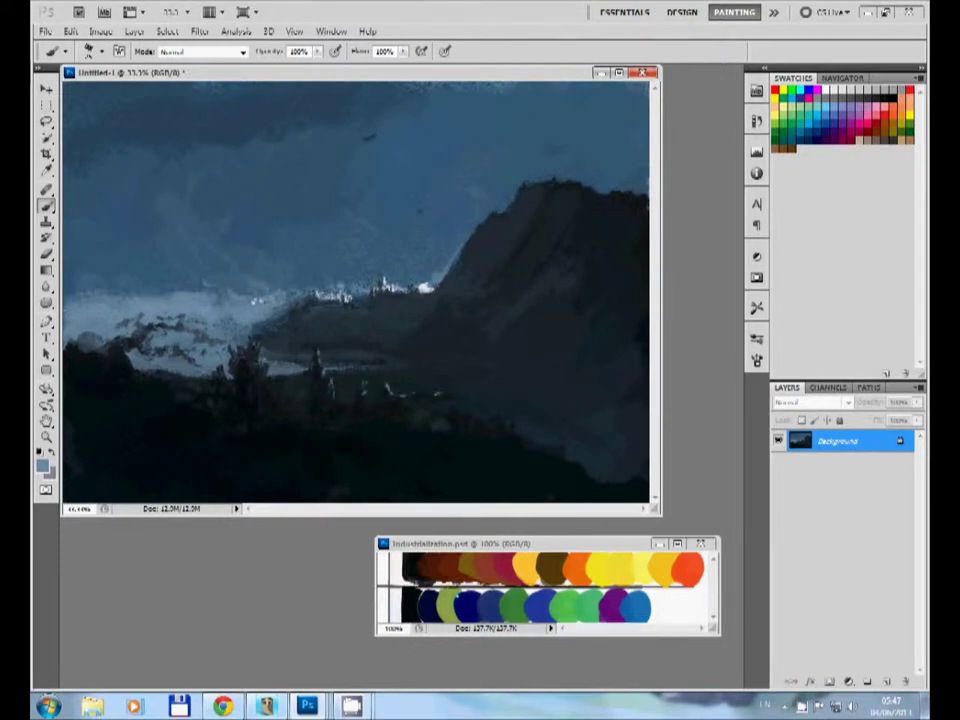
mouse_move(445, 405)
left_mouse_down()
mouse_move(500, 422)
mouse_move(478, 421)
left_mouse_up()
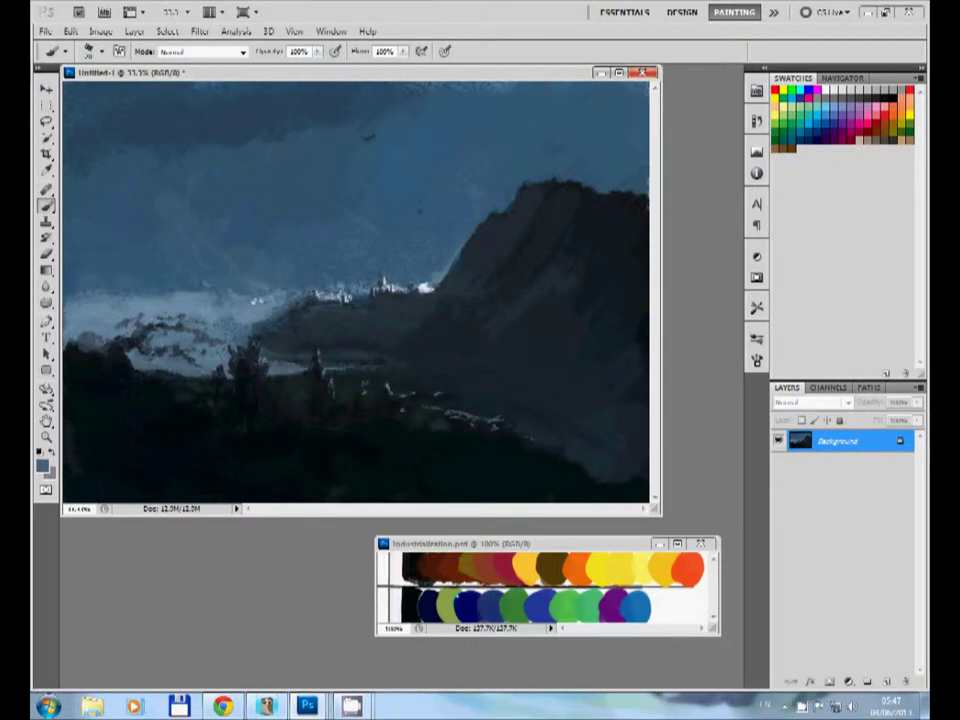
Pick near-black and paint a winged dark shape in the upper sky
left_click(420, 337, "alt")
mouse_move(355, 160)
left_mouse_down()
mouse_move(402, 175)
mouse_move(430, 140)
mouse_move(455, 130)
left_mouse_up()
left_click_drag(390, 160, 350, 190)
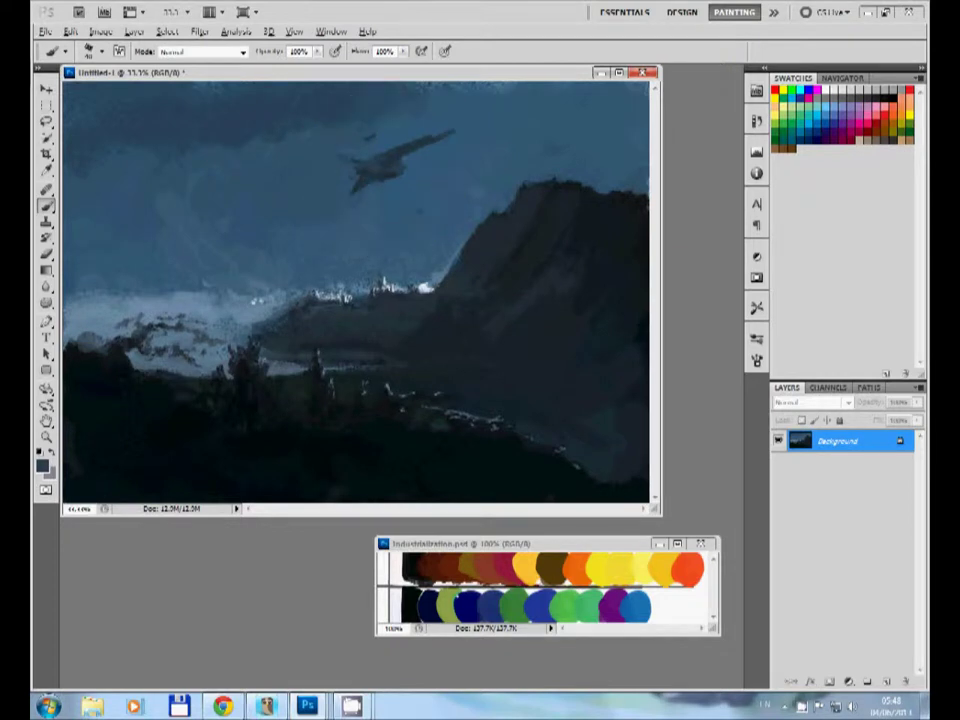
Cover the long wing with sky blue and reshape the dark blob into an aircraft
left_click(298, 128, "alt")
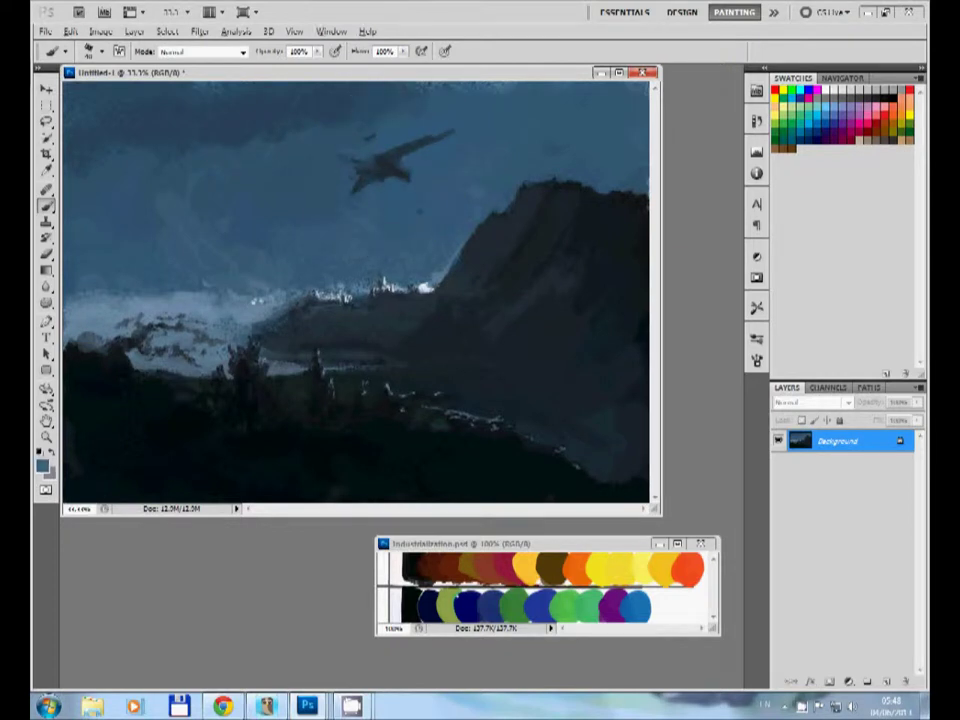
left_click_drag(395, 150, 455, 130)
left_click(380, 165, "alt")
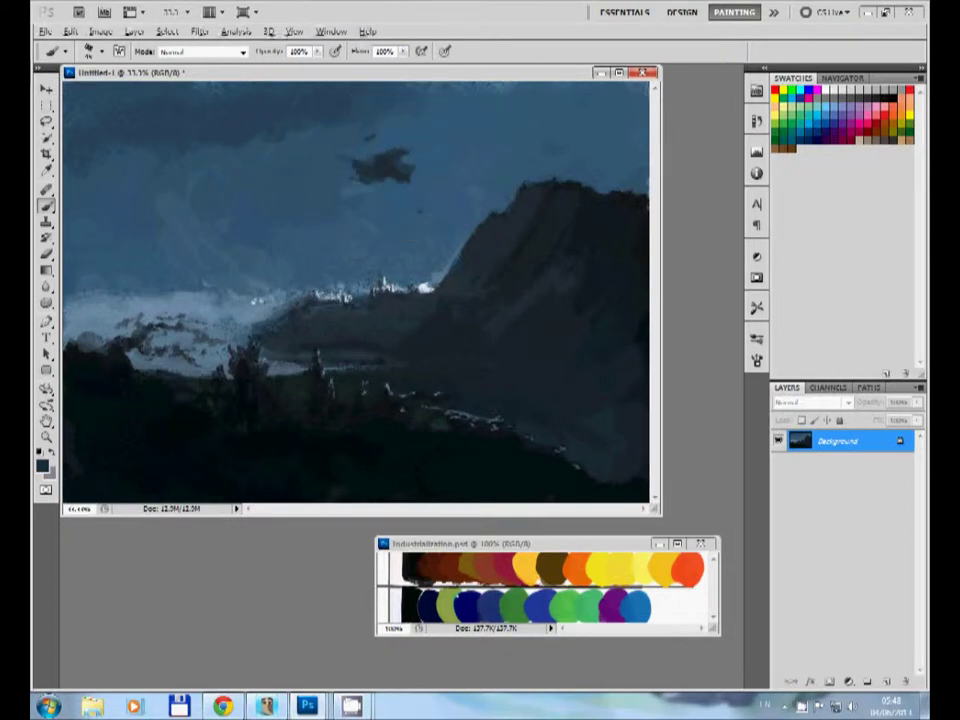
mouse_move(375, 162)
left_mouse_down()
mouse_move(405, 168)
mouse_move(320, 150)
mouse_move(395, 175)
left_mouse_up()
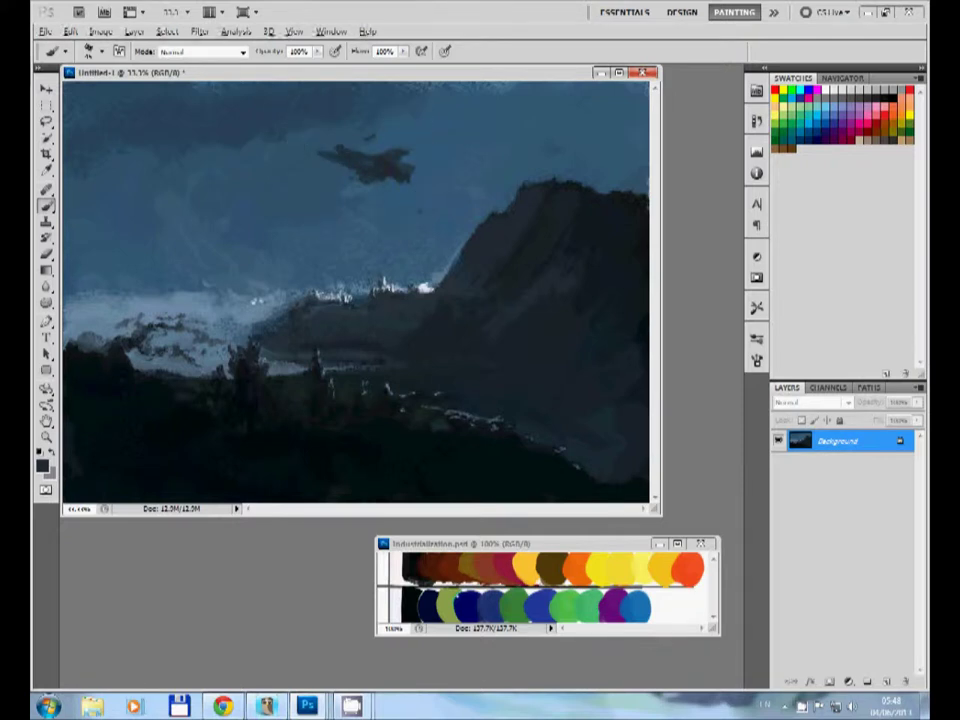
mouse_move(335, 155)
left_mouse_down()
mouse_move(292, 156)
mouse_move(290, 136)
left_mouse_up()
left_click_drag(374, 184, 396, 187)
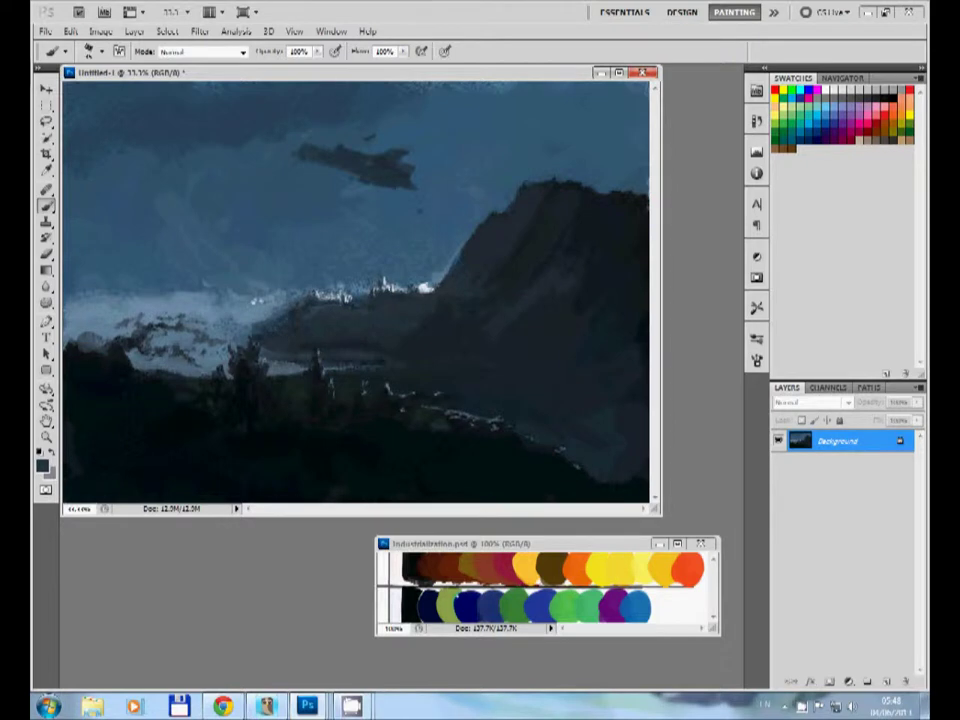
Paint a pale blue engine trail from the ship's tail toward the mountain
left_click(380, 200, "alt")
key("x")
key("x")
left_click(300, 230, "alt")
left_click_drag(415, 180, 497, 205)
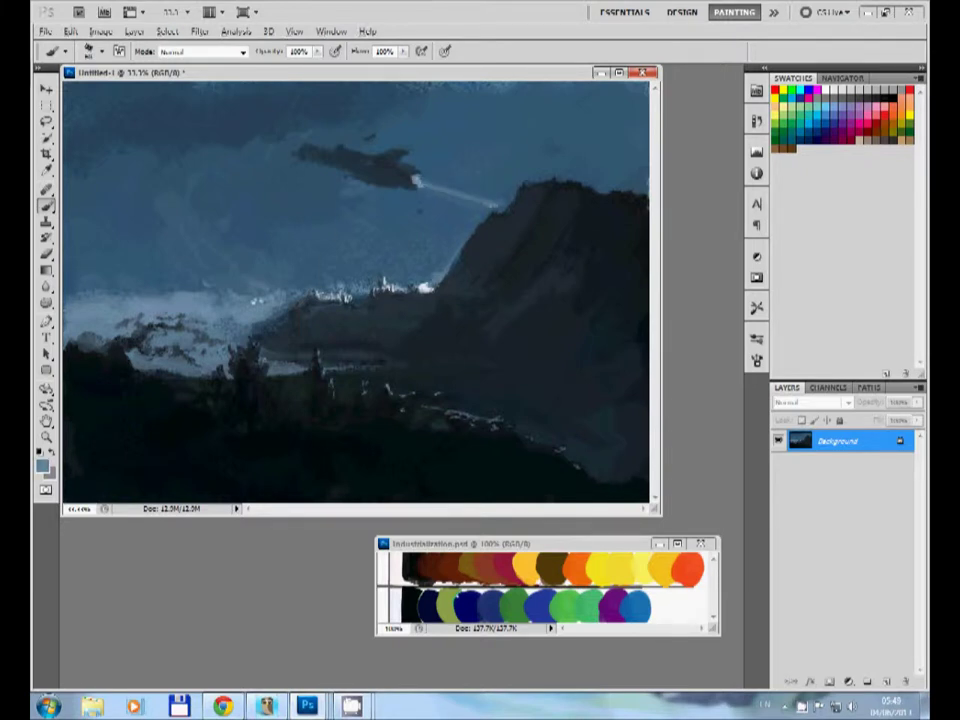
left_click(280, 135, "alt")
Check the brush texture pattern, then paint light grey highlights along the ship's upper hull
key("F5")
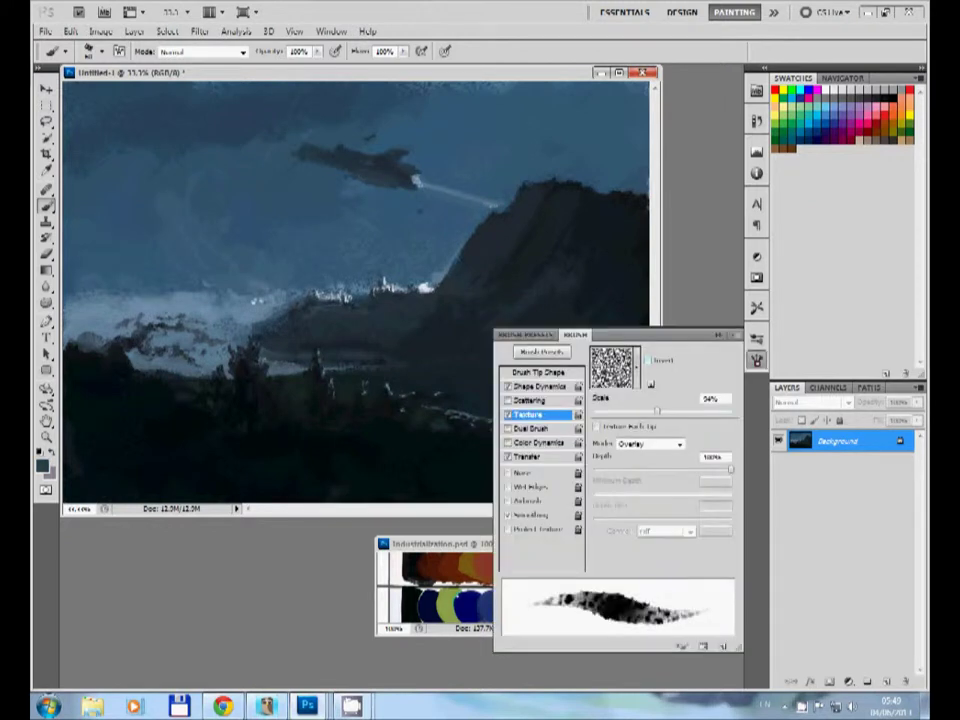
left_click(613, 365)
scroll(600, 440, "down", 3)
key("Escape")
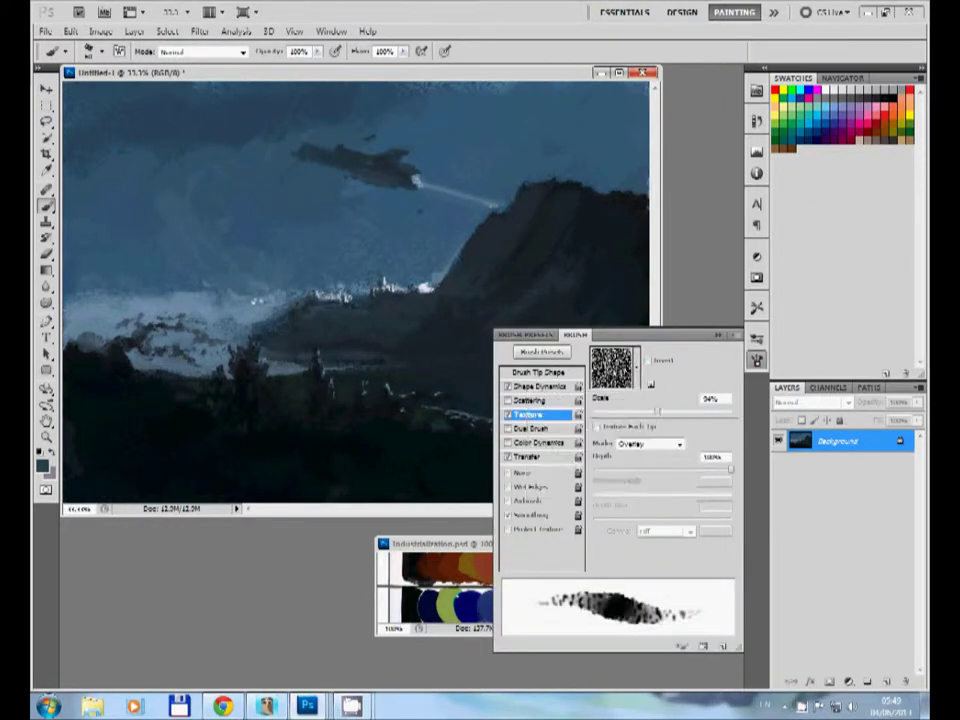
key("F5")
left_click_drag(372, 168, 305, 153)
left_click(250, 120, "alt")
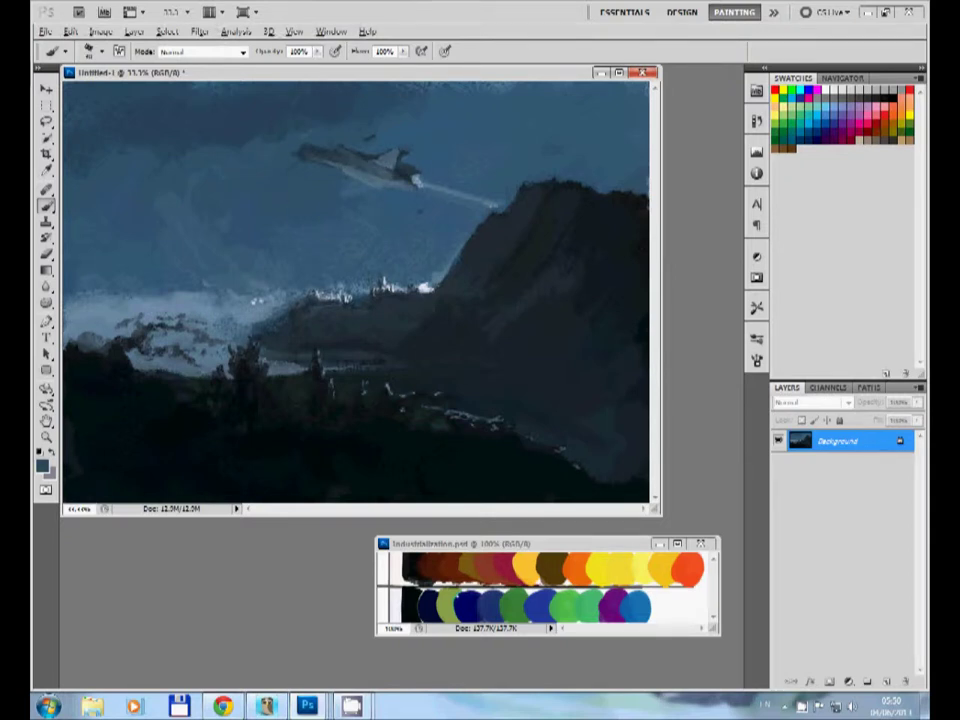
Alternate light grey-blue and dark blue samples to repaint the jet sleeker and lighter
left_click(301, 216, "alt")
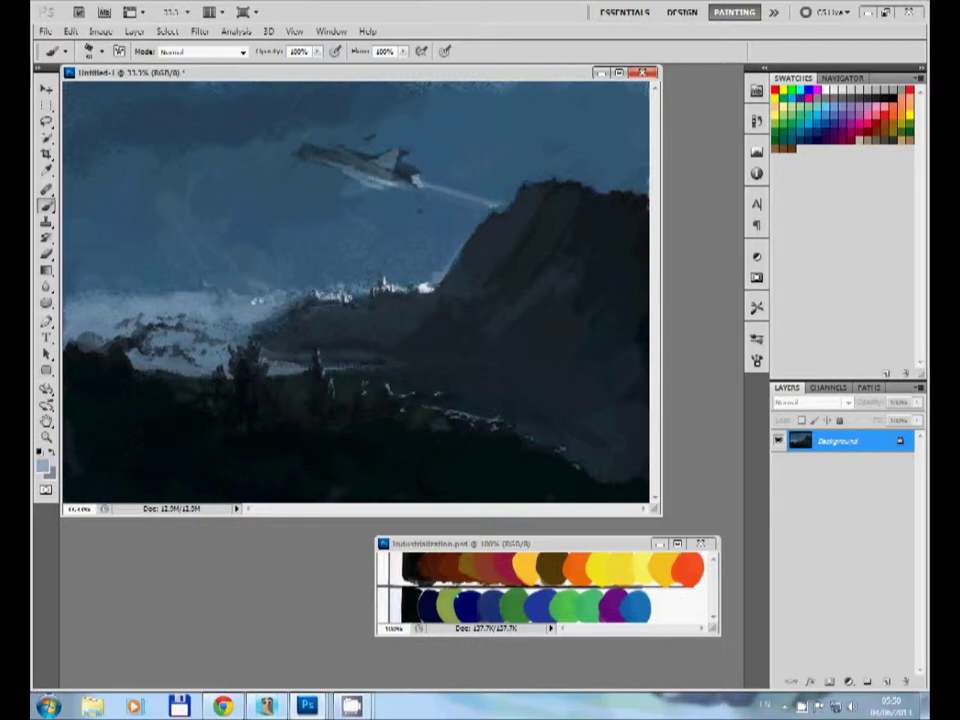
left_click(285, 132, "alt")
left_click(302, 134, "alt")
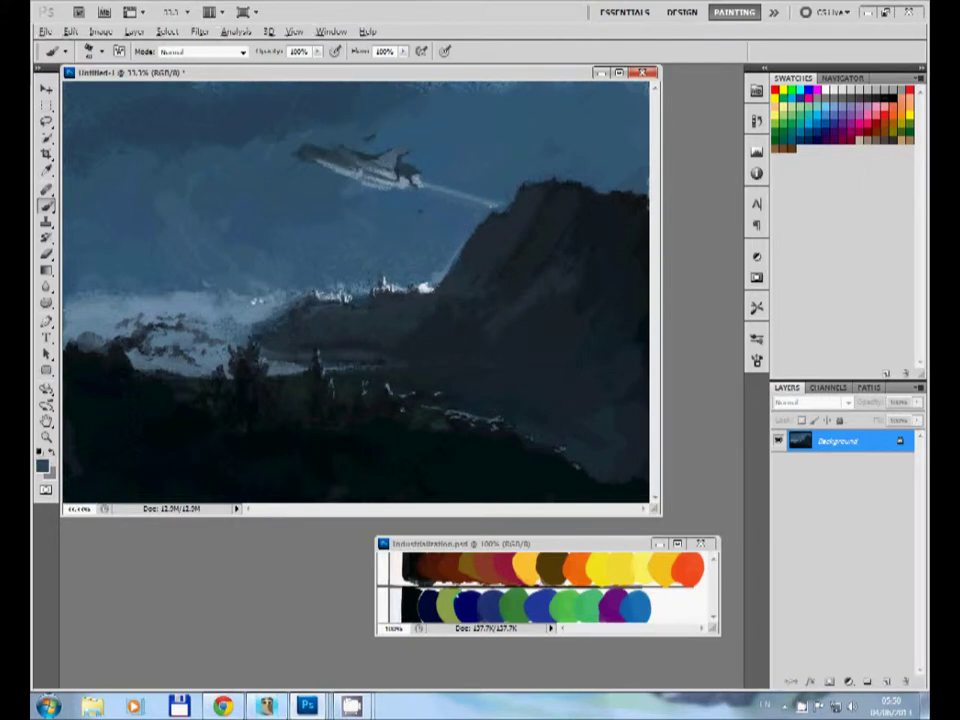
left_click(345, 160, "alt")
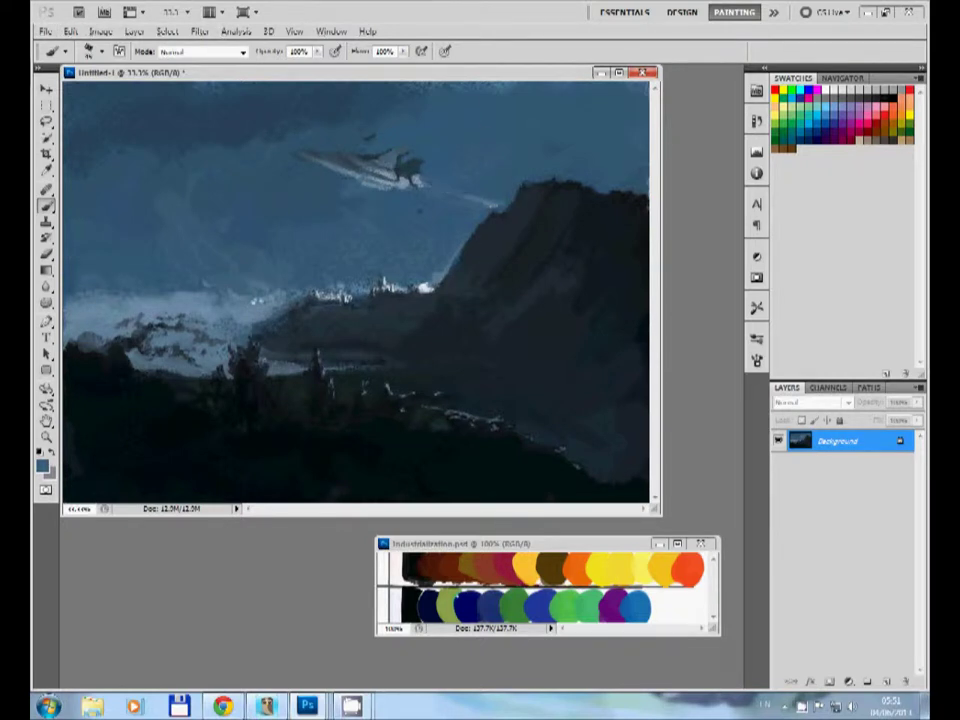
left_click(312, 136, "alt")
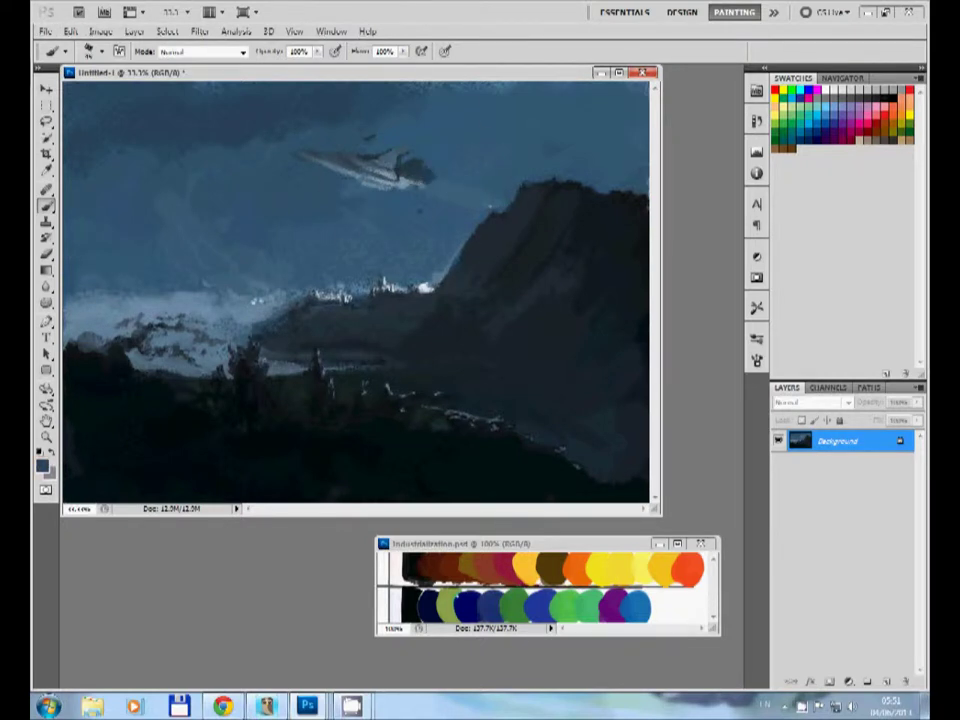
left_click(320, 130, "alt")
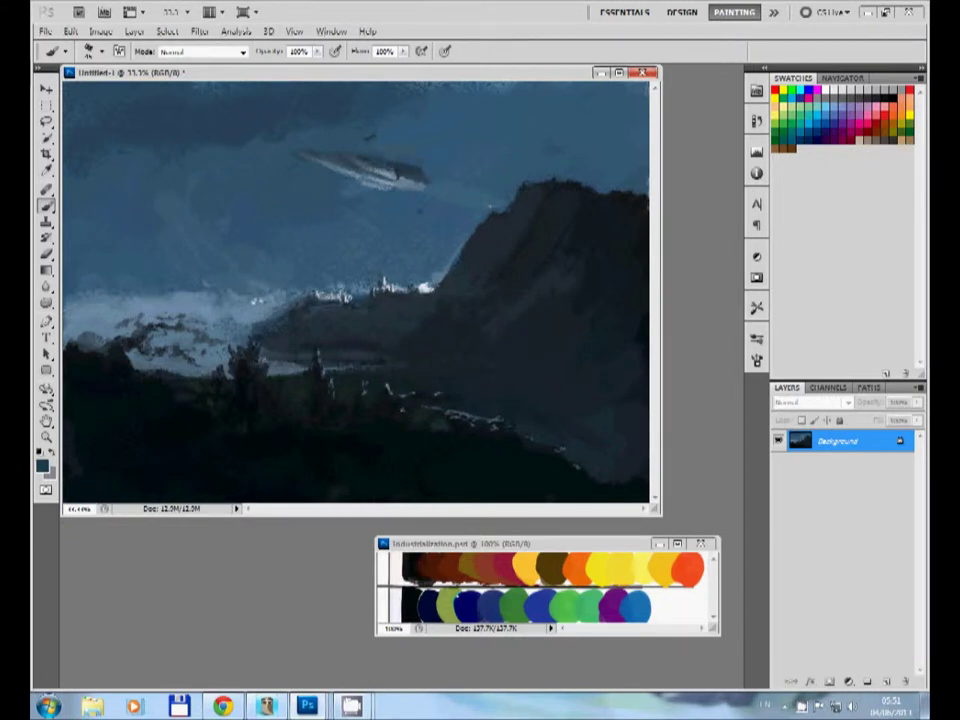
left_click(371, 166, "alt")
left_click(426, 281, "alt")
Resample sky and mountain-edge blues to blend the engine trail back into the sky
left_click(453, 212, "alt")
left_click(371, 157, "alt")
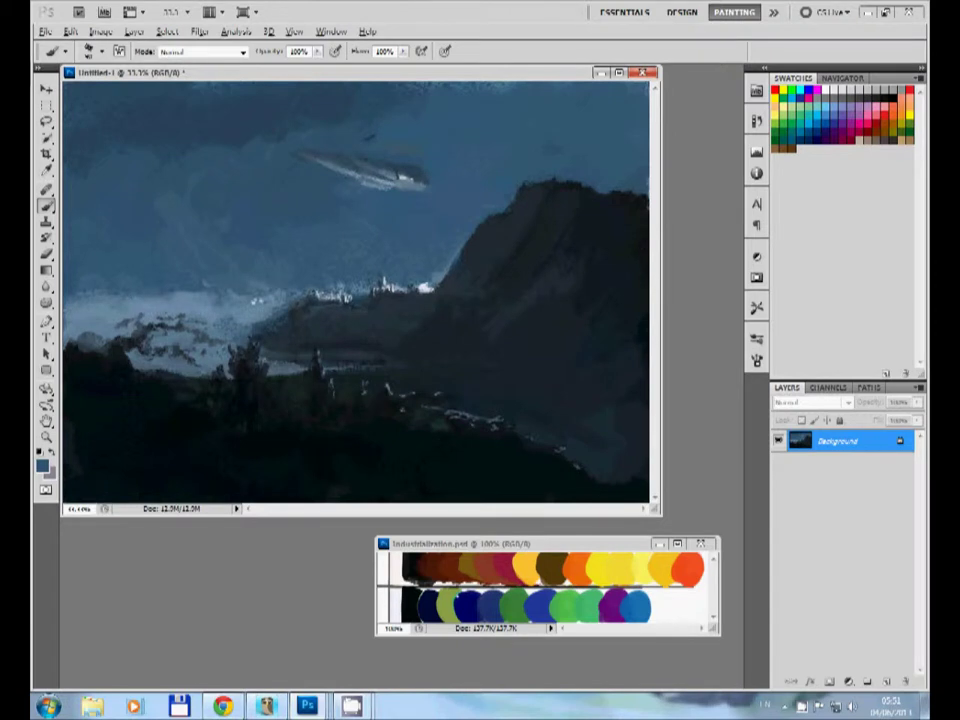
left_click(385, 178, "alt")
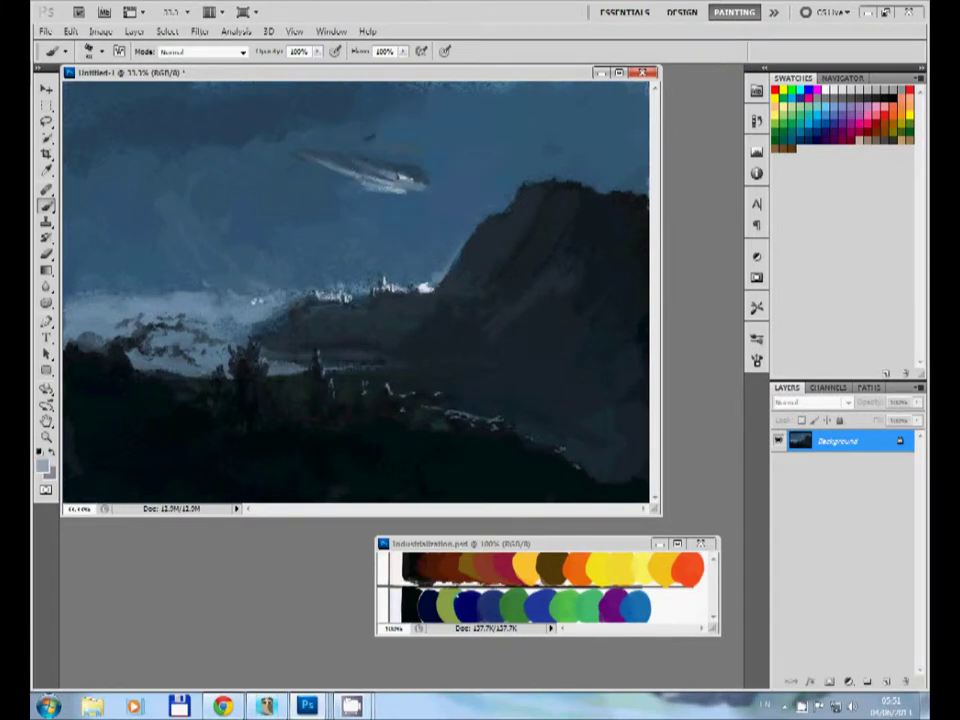
left_click(291, 131, "alt")
left_click(388, 174, "alt")
left_click(362, 184, "alt")
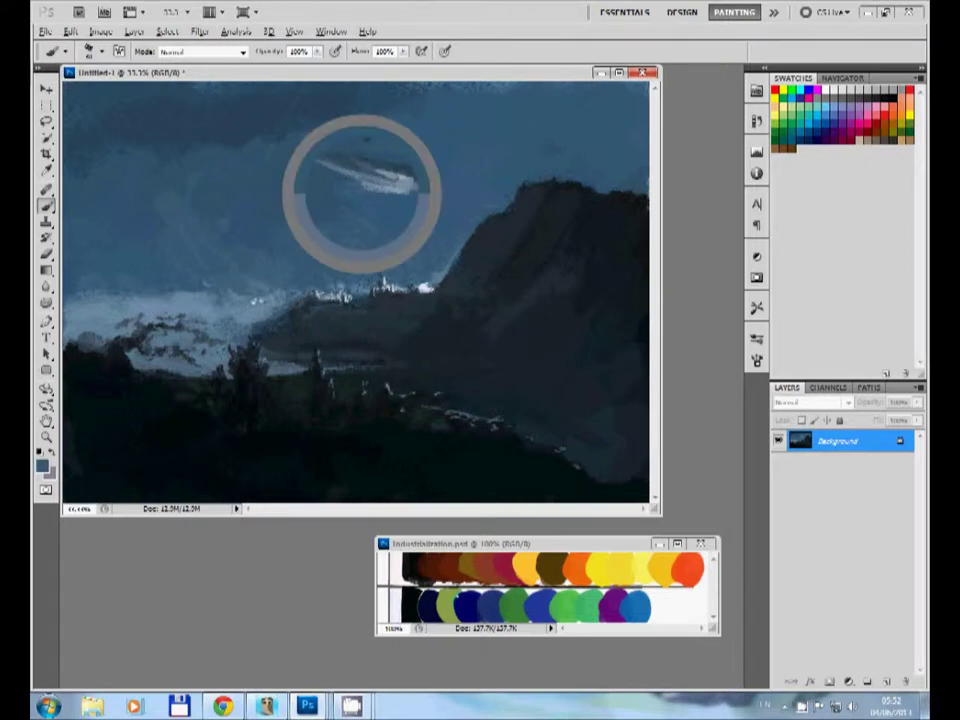
left_click(300, 146, "alt")
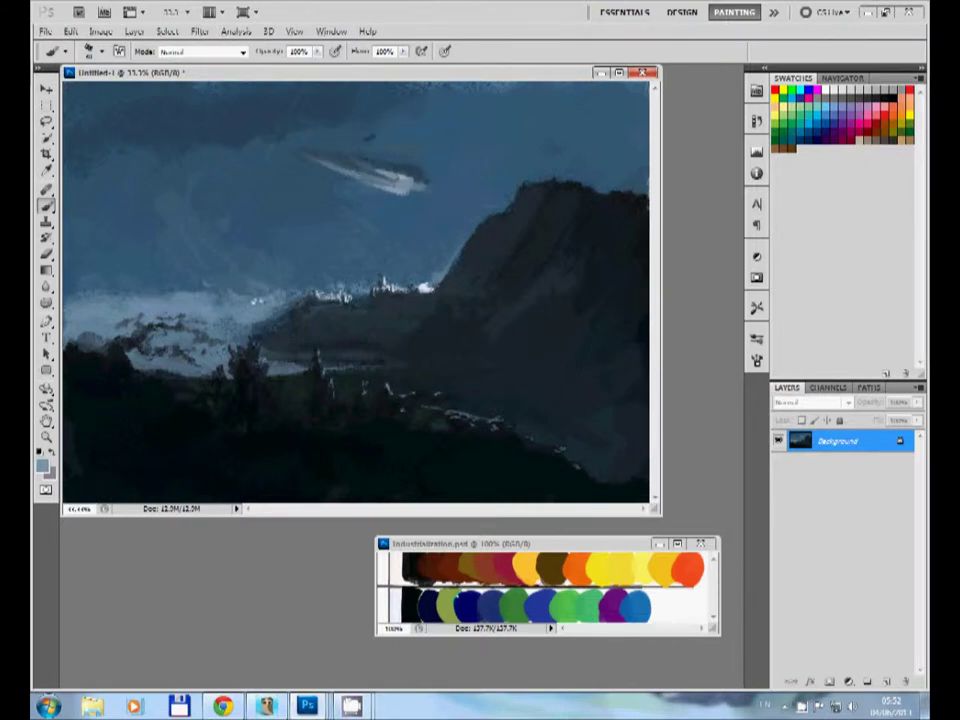
left_click(600, 331, "alt")
left_click(303, 134, "alt")
left_click(319, 130, "alt")
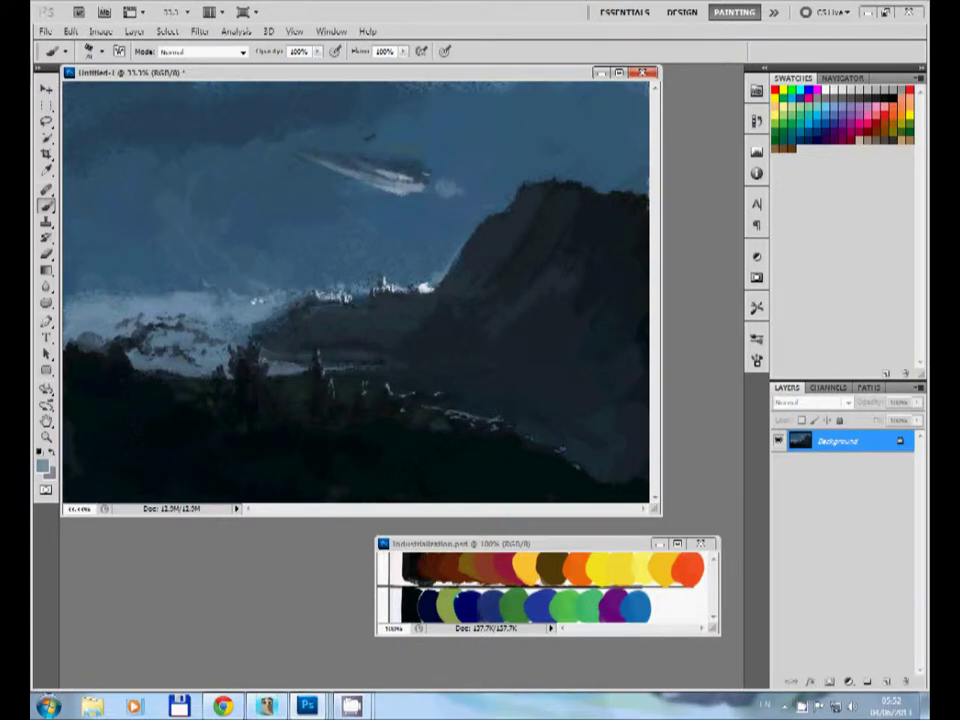
left_click(484, 193, "alt")
left_click(443, 195, "alt")
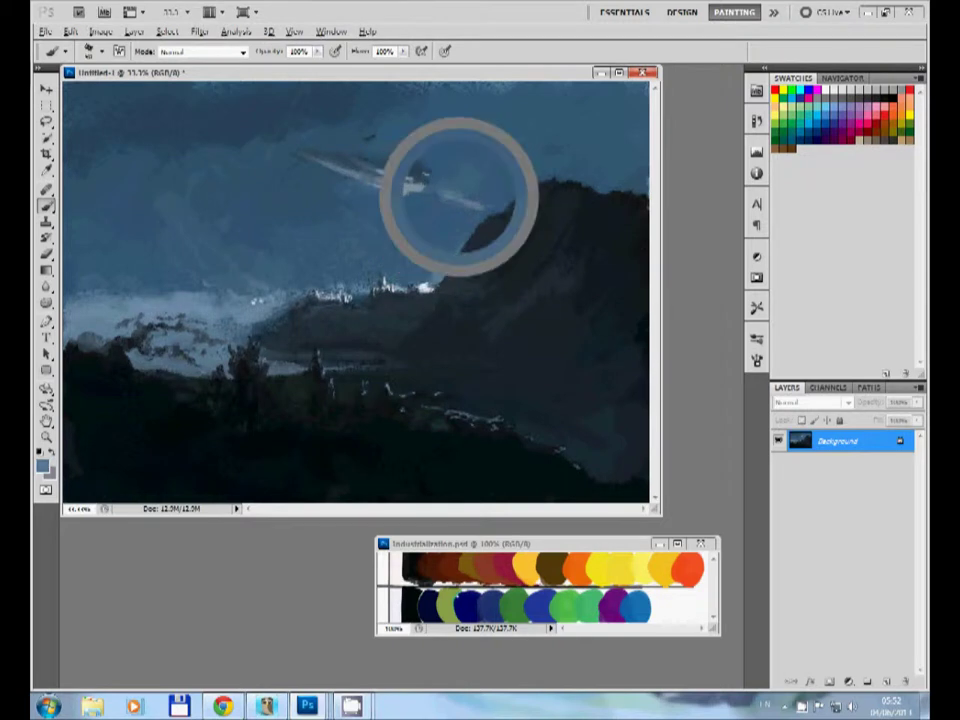
Brush thicker, brighter light streaks from behind the ship toward the mountain
left_click_drag(430, 190, 485, 208)
left_click(456, 189, "alt")
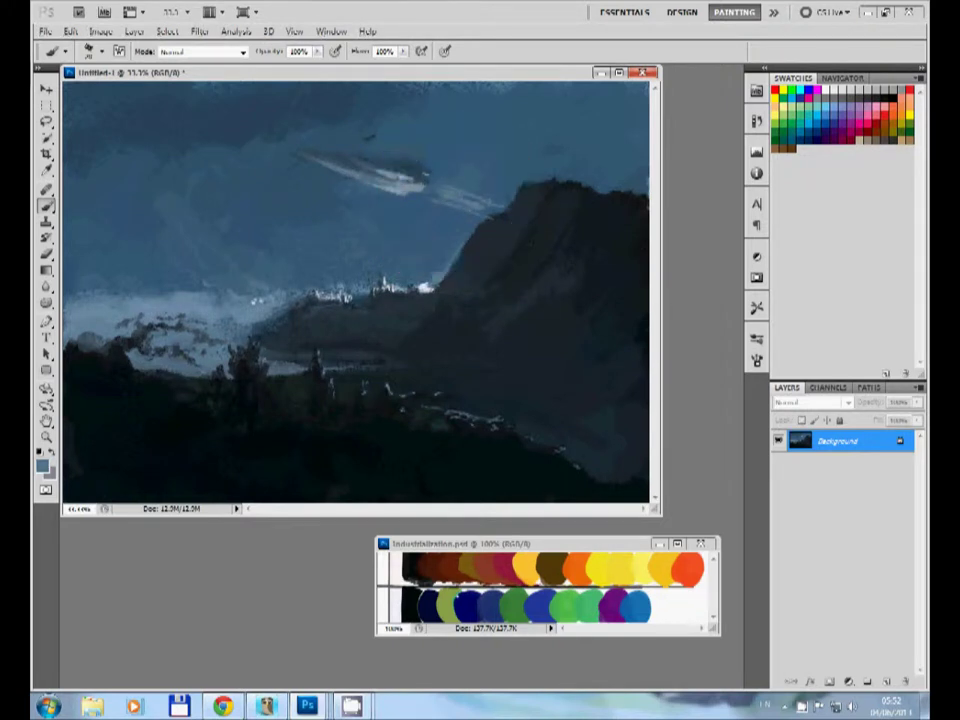
left_click(463, 207, "alt")
mouse_move(330, 165)
left_mouse_down()
mouse_move(425, 180)
mouse_move(478, 207)
left_mouse_up()
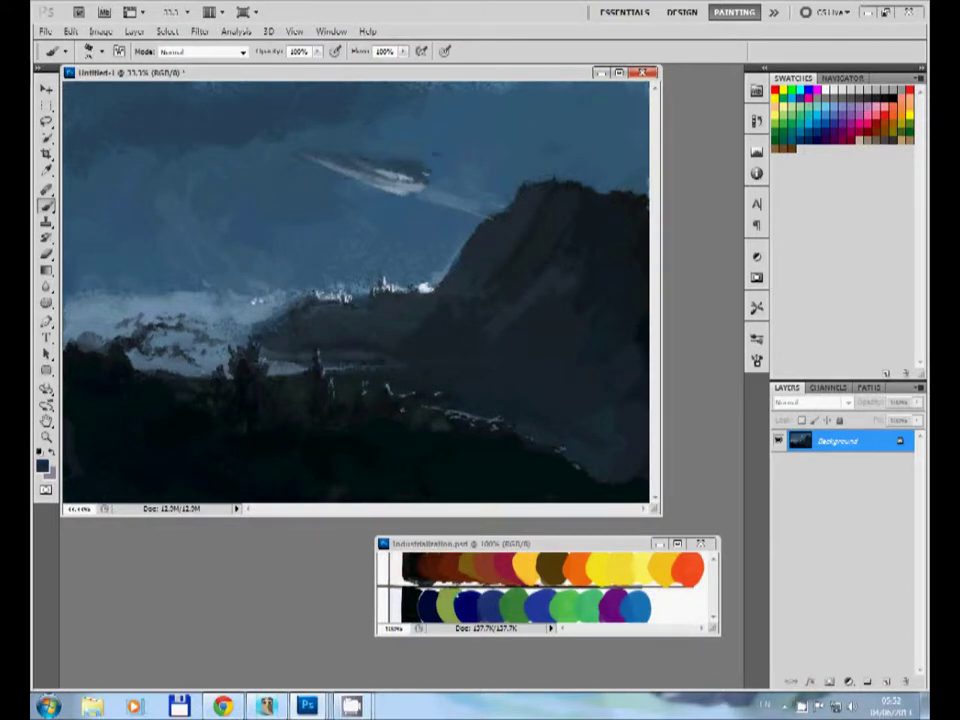
left_click_drag(433, 155, 493, 172)
Touch up the ship's hull and paint lighter blue over the upper-left dark clouds
left_click(394, 167)
left_click(396, 167)
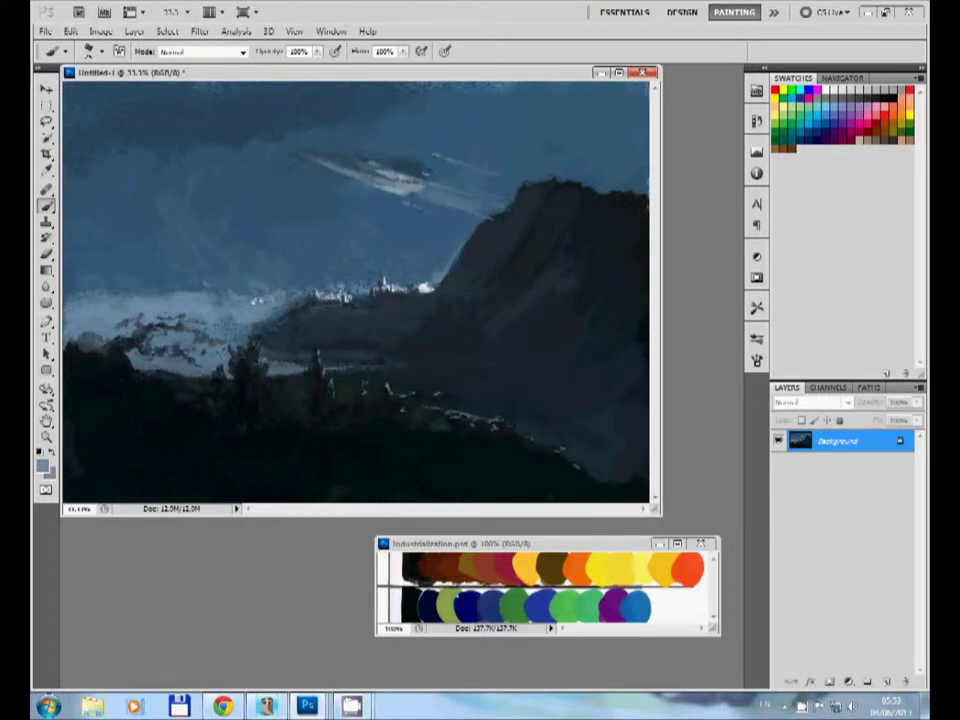
left_click(273, 285)
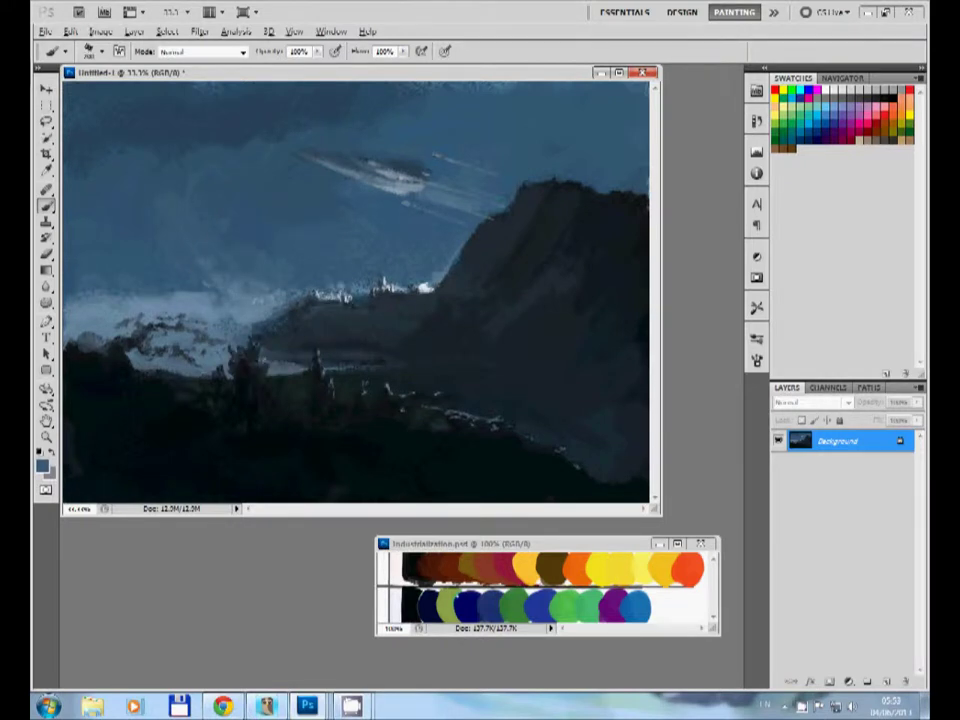
left_click_drag(175, 105, 275, 70)
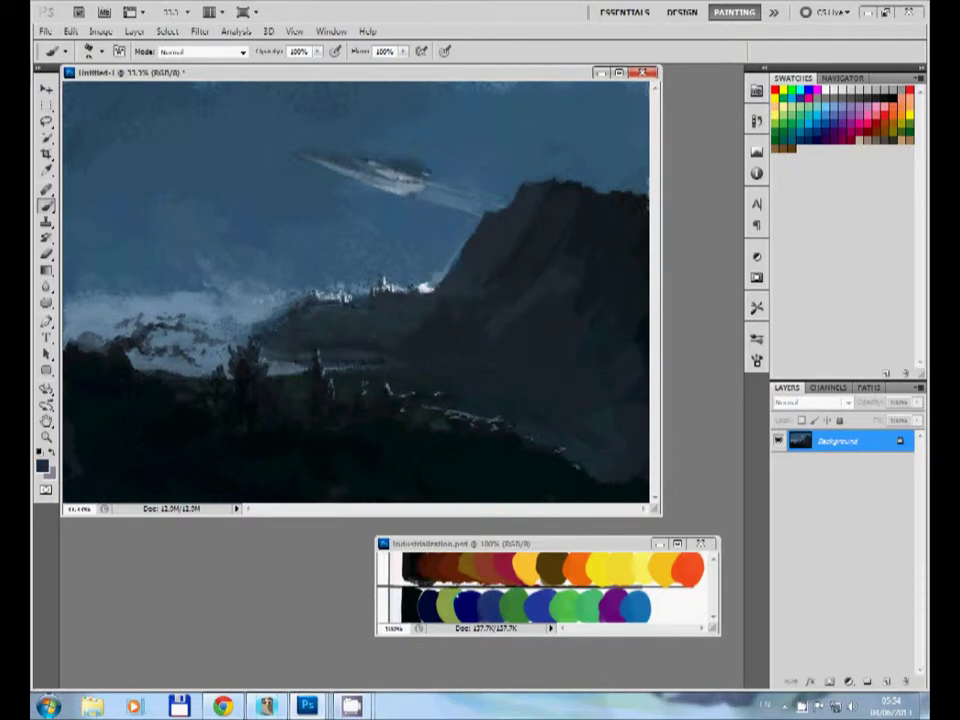
left_click(327, 139, "alt")
left_click(335, 149, "alt")
Reset colours to black, then sample the grey-blue sky beside the ship and swap it forward
left_click(178, 212, "alt")
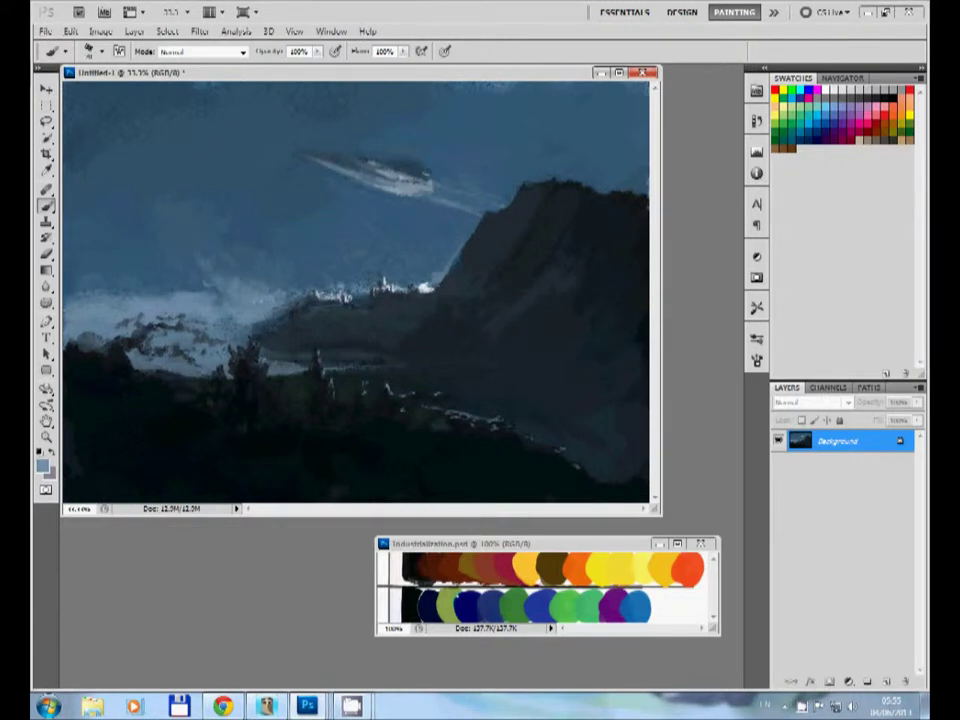
key("x")
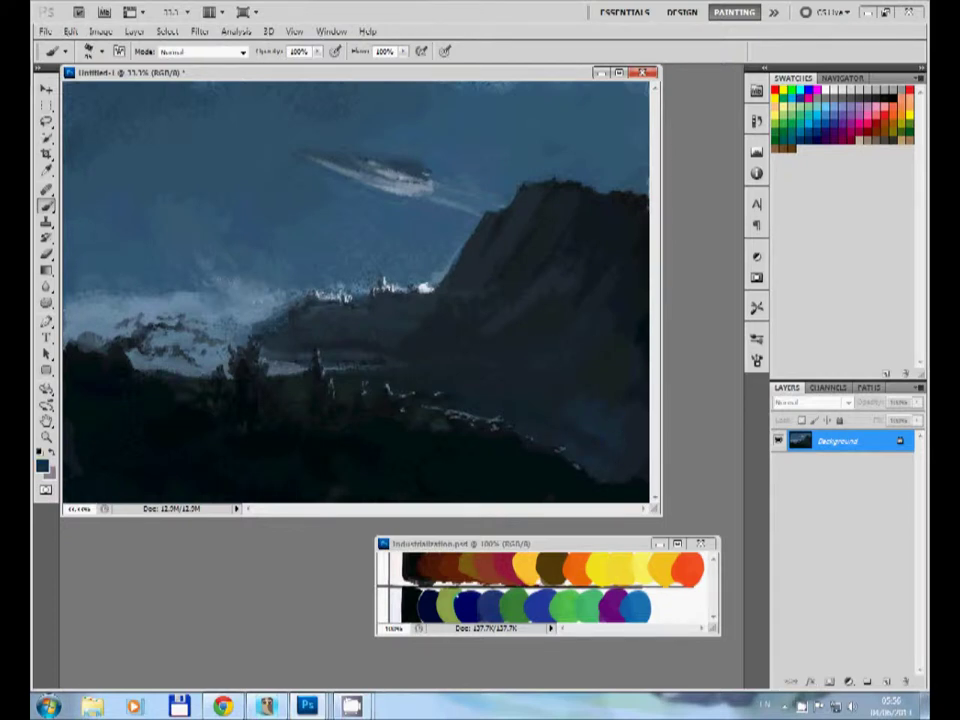
key("d")
left_click(364, 152, "alt")
key("x")
key("x")
Sample dark and light grey-blues from the ship and sky, marking its left tip
key("x")
key("x")
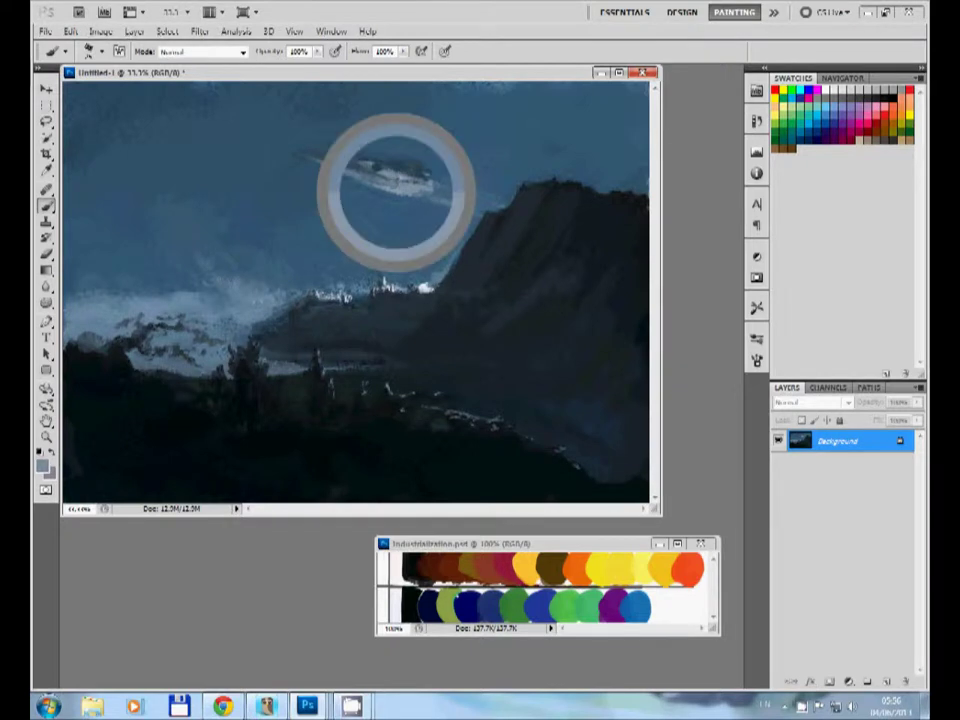
key("x")
left_click(377, 180)
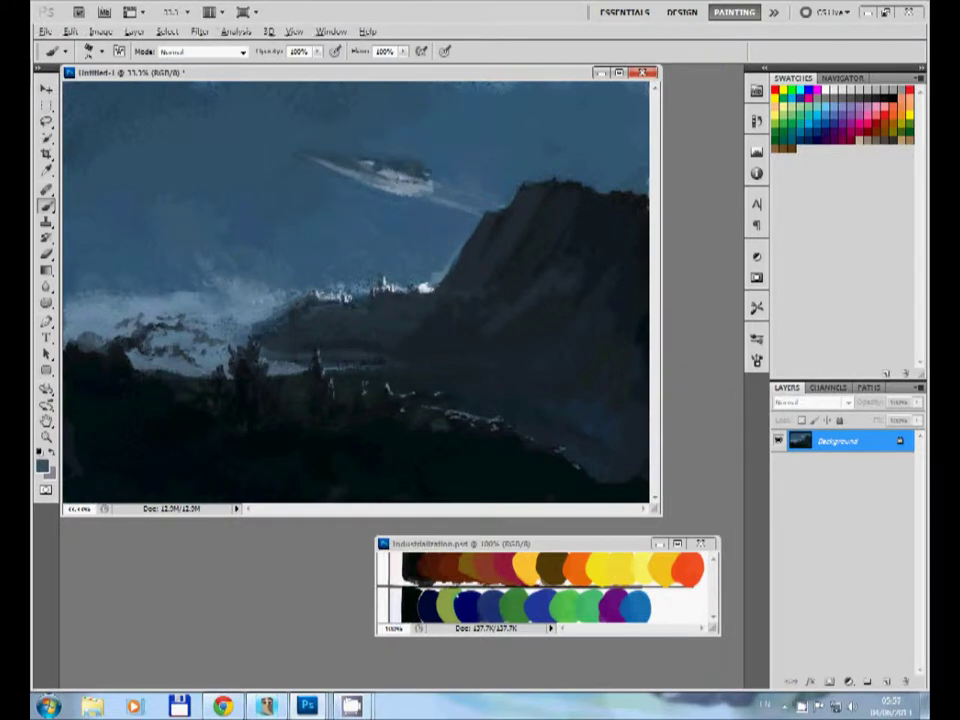
key("x")
left_click(393, 169)
left_click(243, 120)
left_click(393, 170)
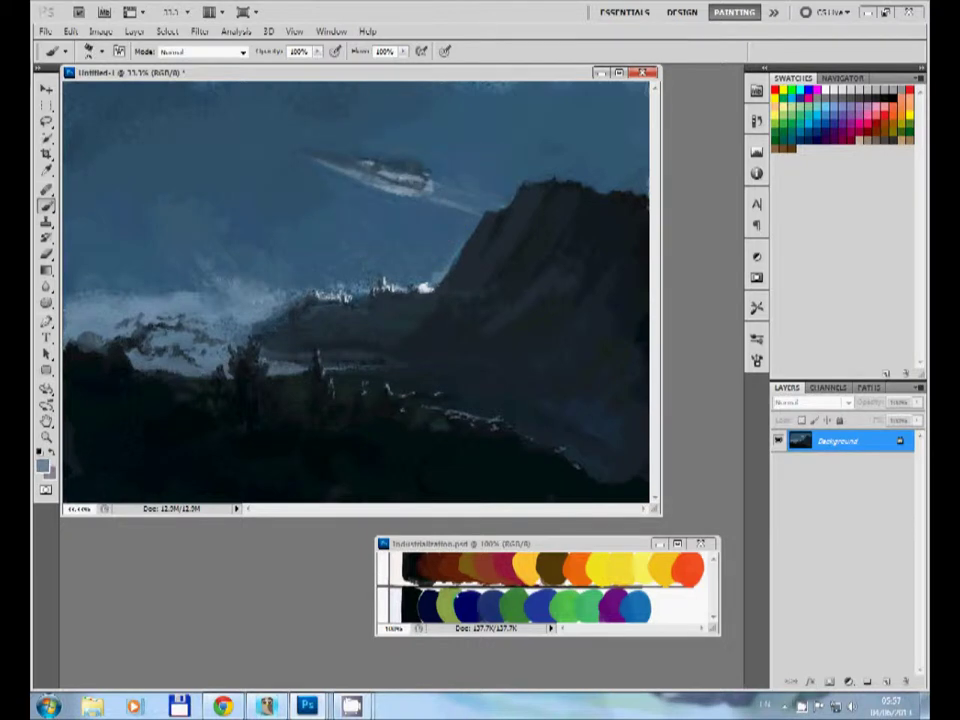
left_click(391, 188)
left_click(306, 148, "alt")
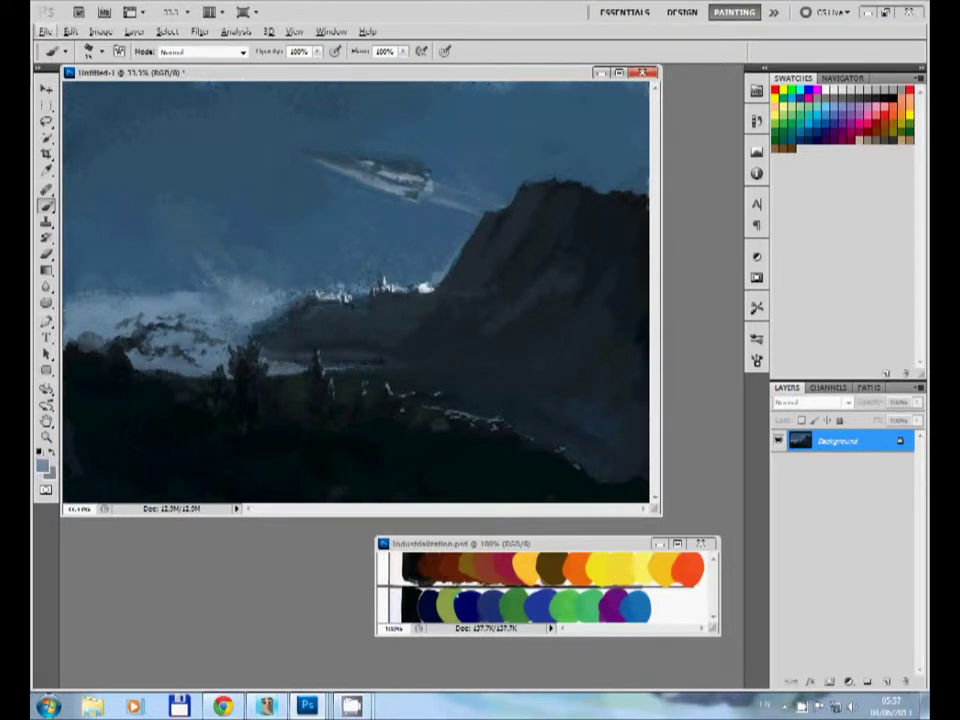
Sample a lighter blue and brush a bright highlight stroke along the spaceship's hull
left_click(309, 146, "alt")
left_click(417, 198, "alt")
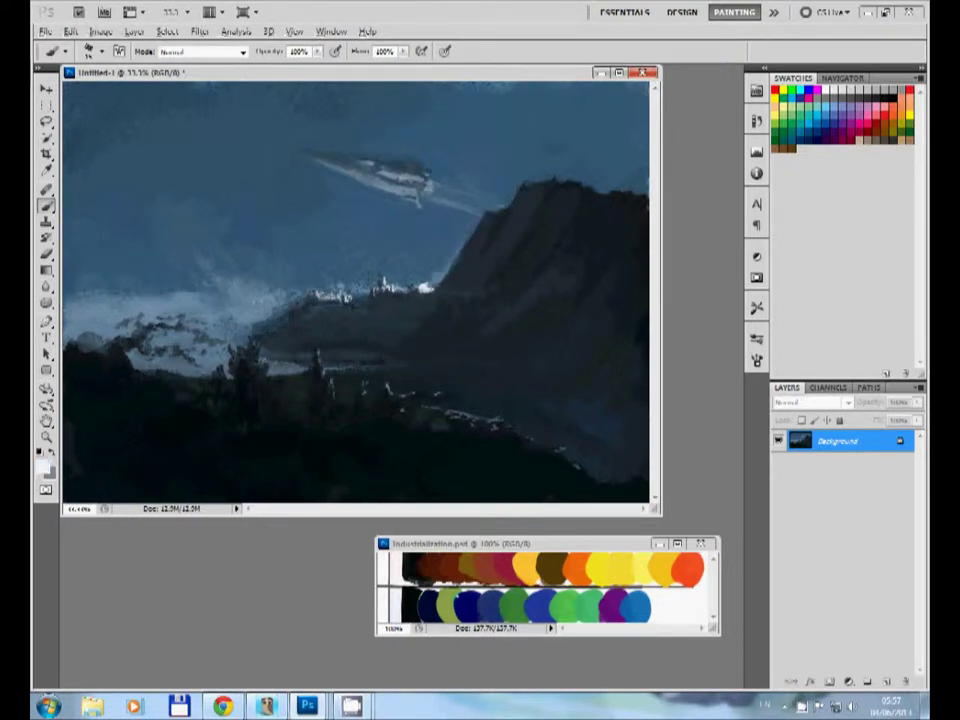
left_click(312, 135, "alt")
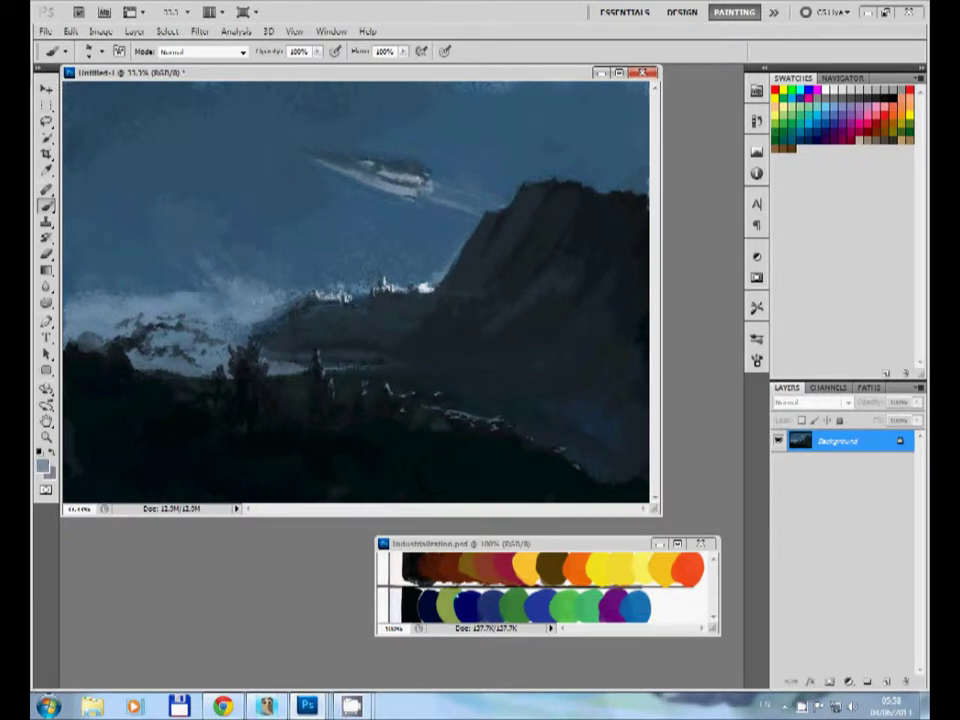
left_click(292, 142, "alt")
key("x")
left_click(405, 182, "alt")
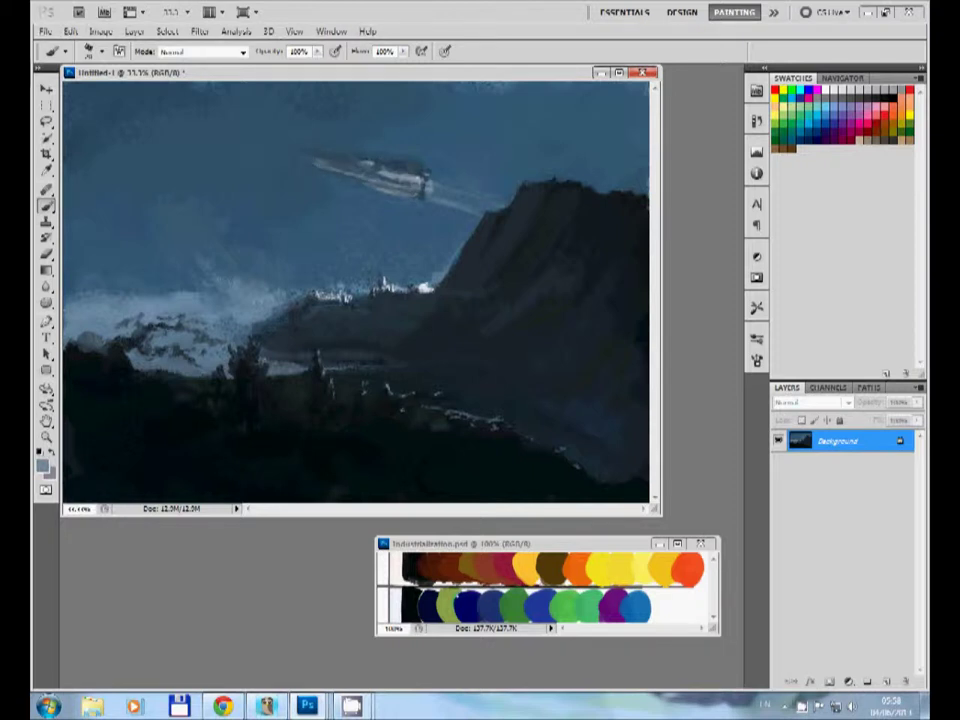
left_click_drag(310, 160, 365, 176)
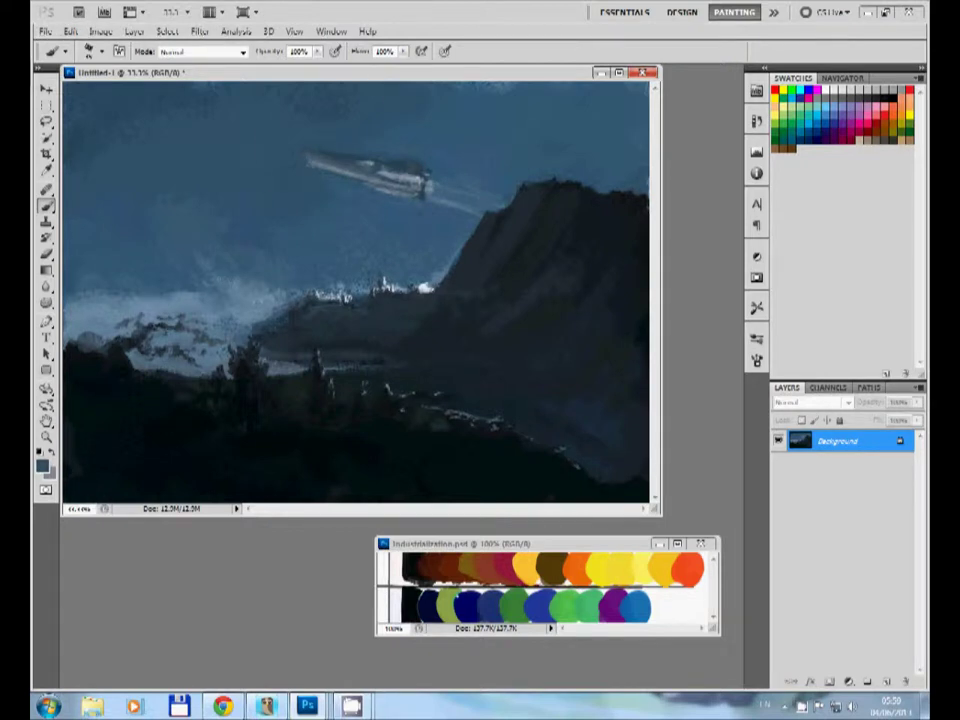
Soften the pale trail behind the ship with darker strokes, then resample ship and sky colours
left_click_drag(436, 200, 474, 211)
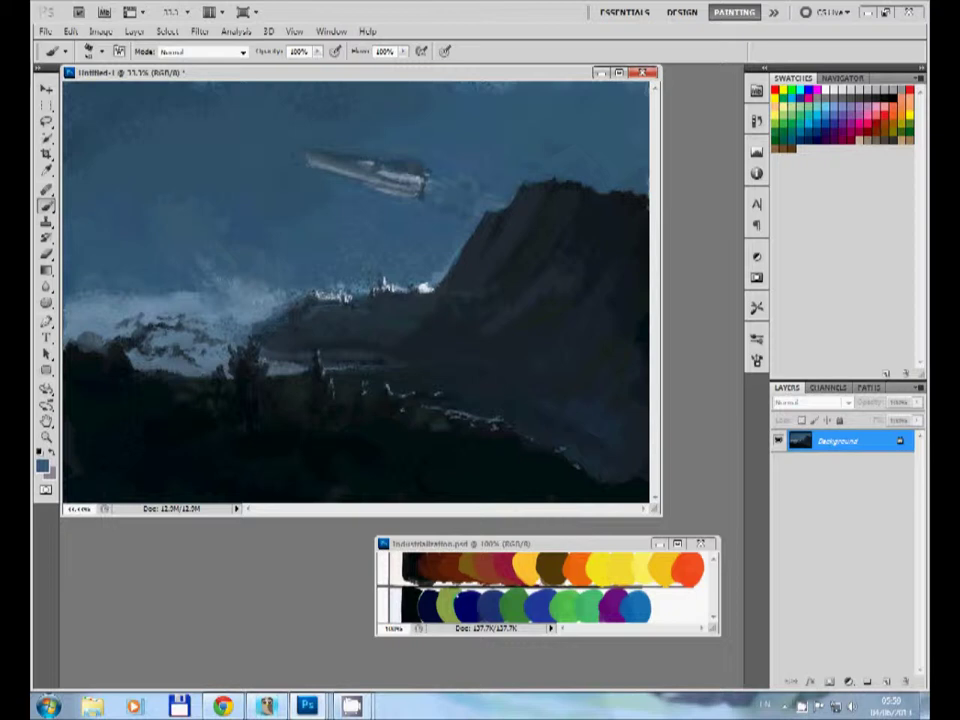
left_click(424, 281, "alt")
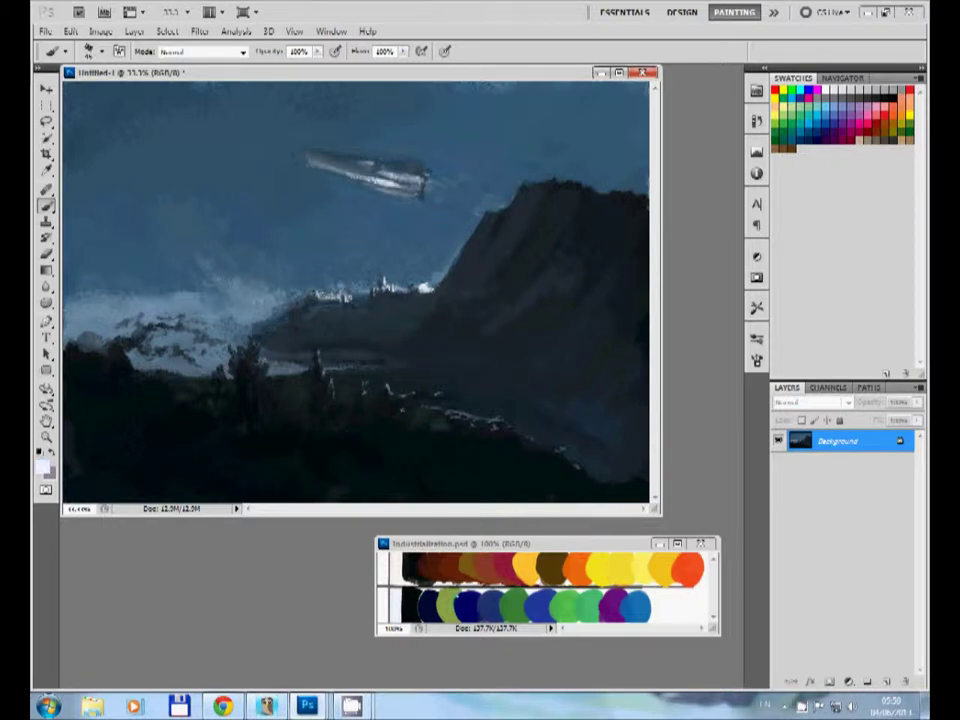
left_click(292, 138, "alt")
left_click(384, 172, "alt")
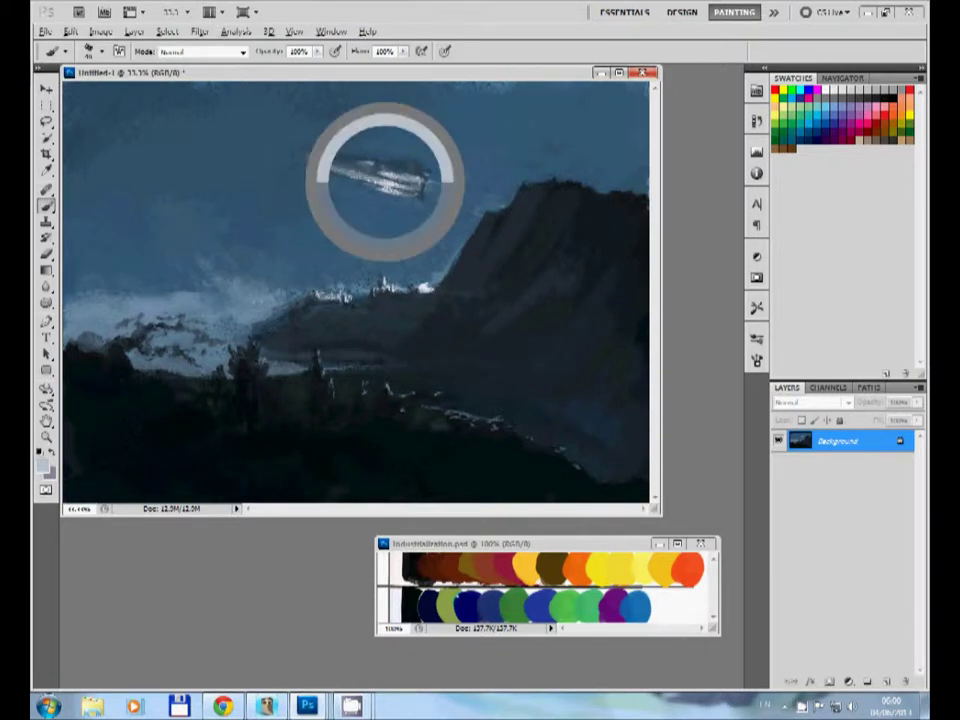
left_click(414, 184, "alt")
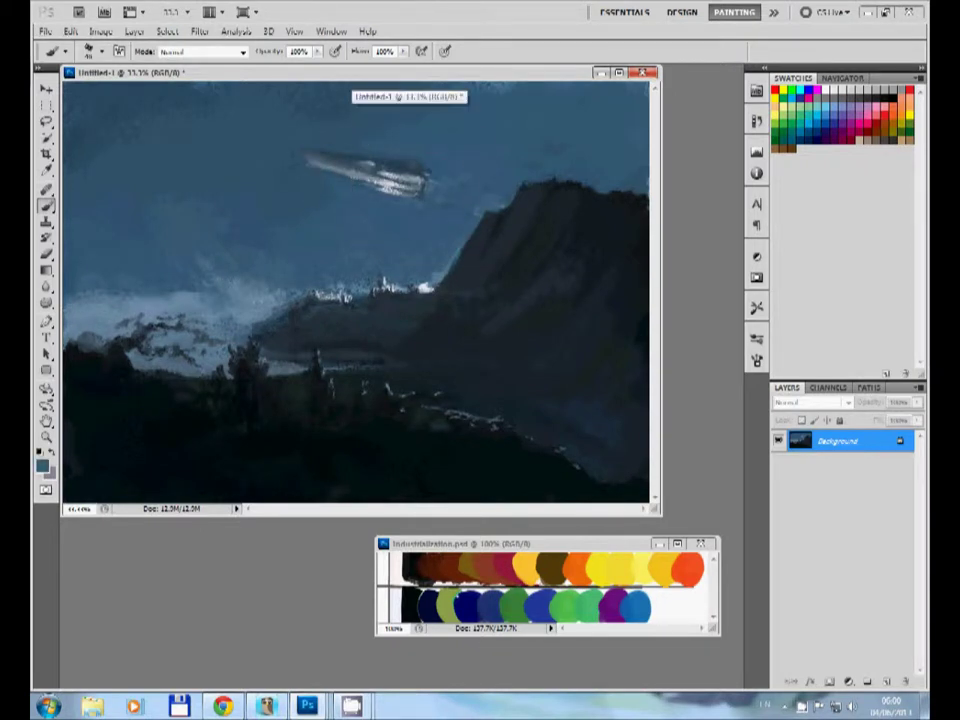
left_click(300, 123, "alt")
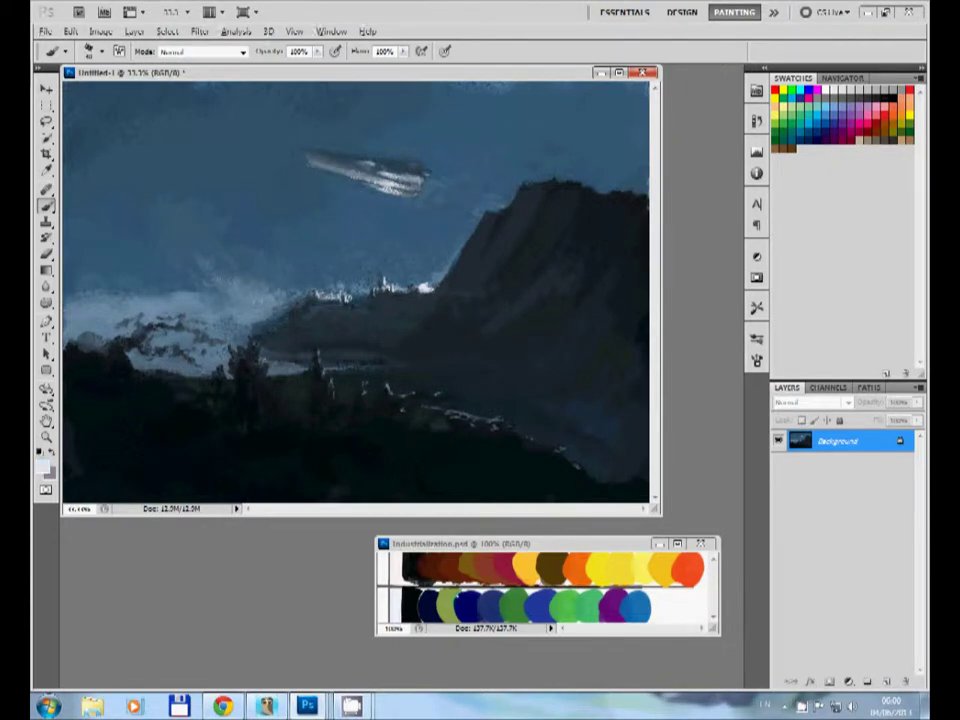
left_click(278, 128, "alt")
key("x")
left_click(246, 126, "alt")
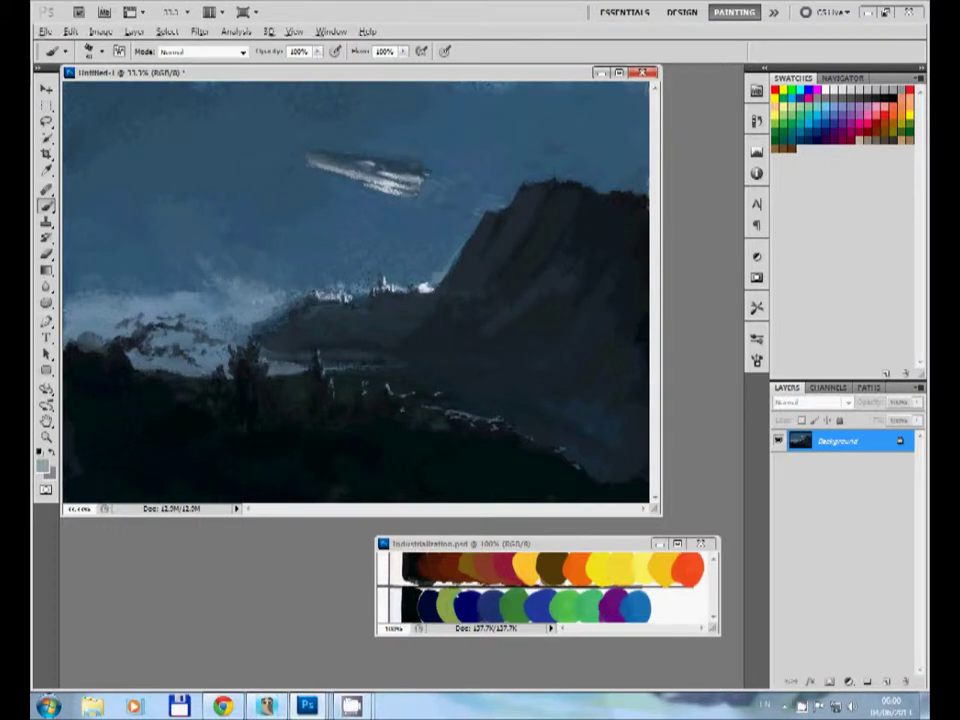
key("x")
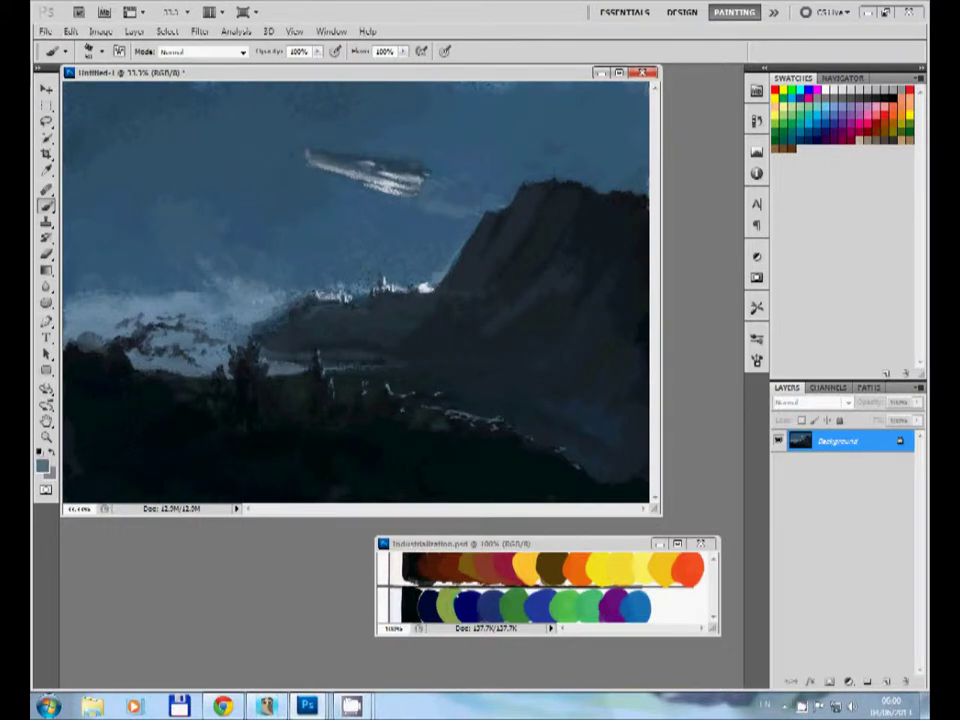
Paint thin white diagonal streaks across the sky above and right of the spaceship
left_click_drag(487, 225, 443, 195)
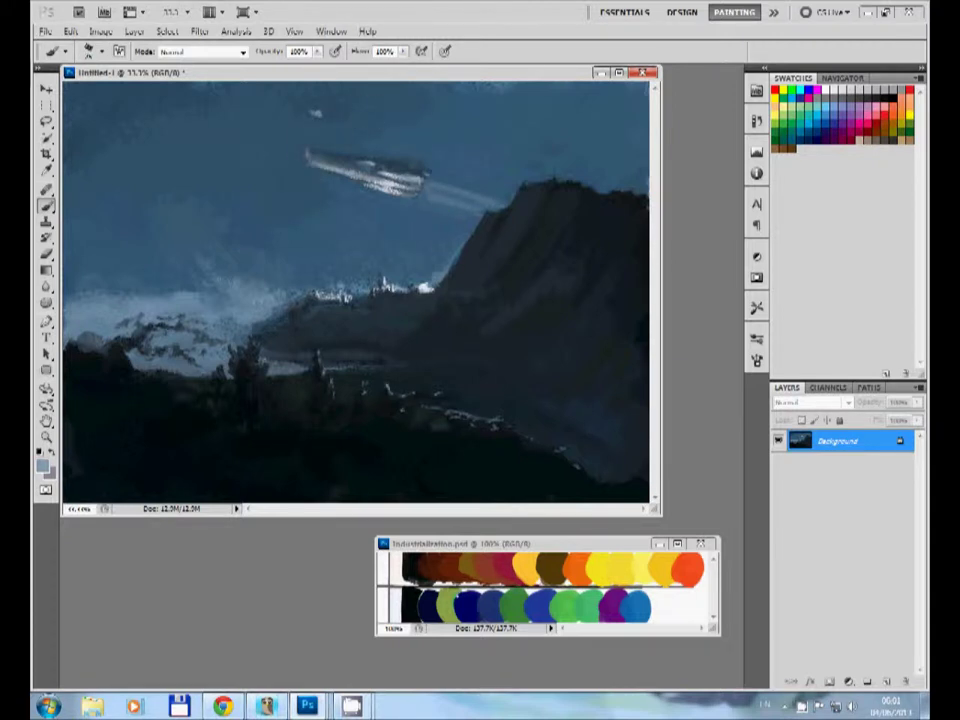
left_click_drag(315, 113, 367, 130)
left_click(328, 106, "alt")
key("x")
left_click_drag(328, 102, 400, 158)
key("x")
key("x")
left_click_drag(416, 97, 470, 178)
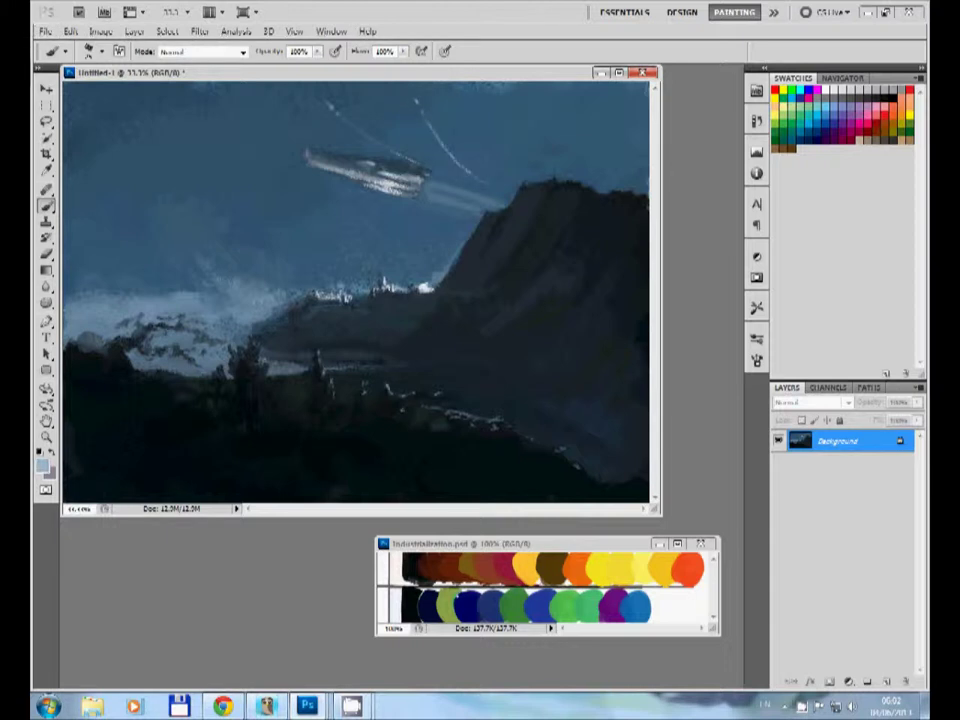
Dismiss the 'backward layer' alert and add a short light stroke left of the ship
key("x")
key("alt+bracketleft")
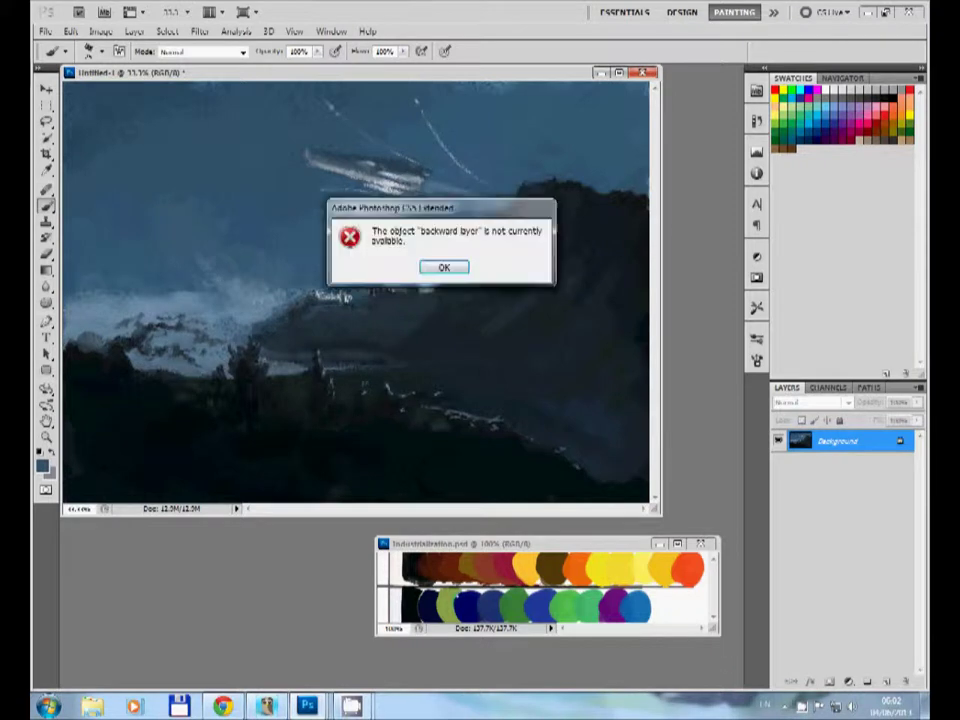
key("Return")
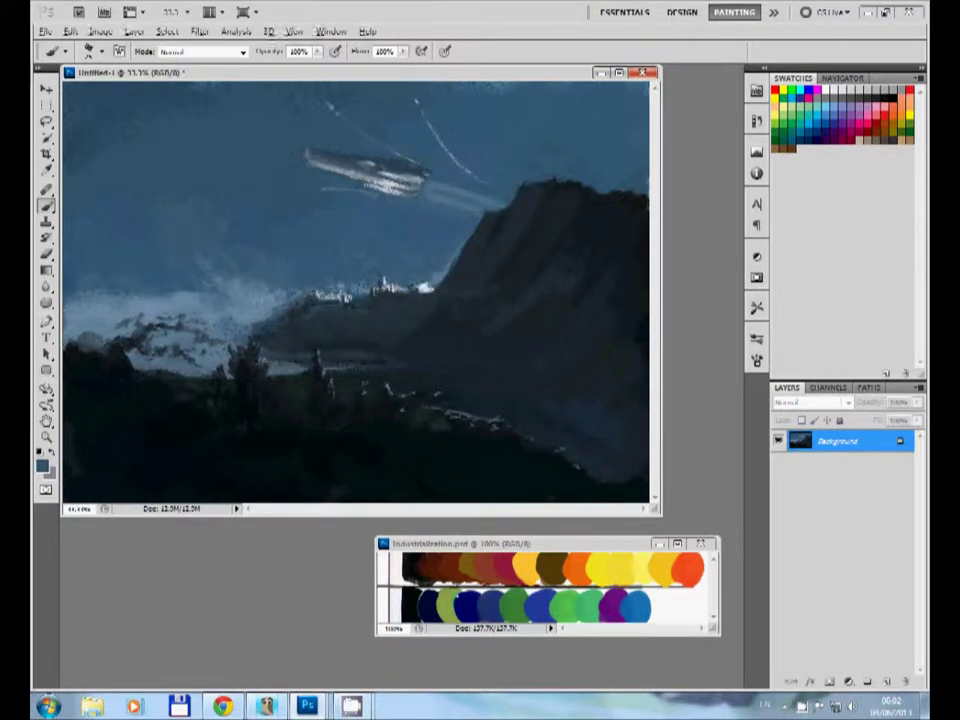
left_click(315, 194, "alt")
key("x")
key("alt+bracketleft")
key("Return")
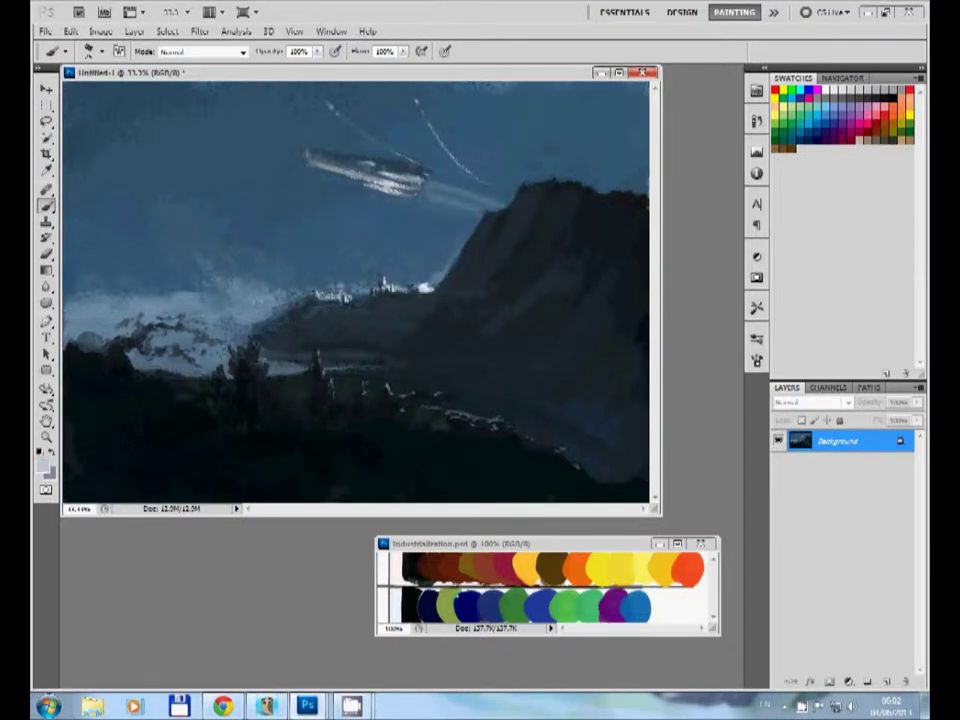
mouse_move(273, 182)
left_mouse_down()
mouse_move(300, 180)
mouse_move(258, 181)
left_mouse_up()
key("x")
key("x")
Paint dark tree shapes in the left foreground, then sample light sky blues from the canvas
key("d")
left_click(297, 395)
left_click_drag(297, 395, 245, 365)
left_click(189, 396)
left_click(129, 339)
left_click(143, 310)
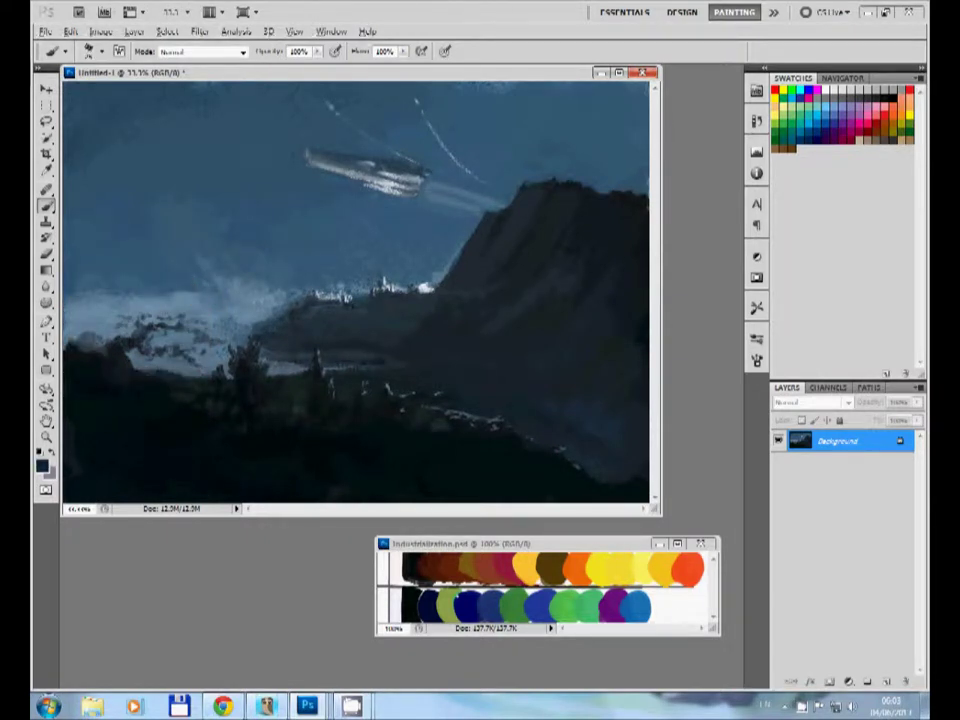
left_click(251, 303, "alt")
left_click(133, 355, "alt")
Paint sky blue over the white streaks near the spaceship, then sample a deeper blue
left_click(337, 112, "alt")
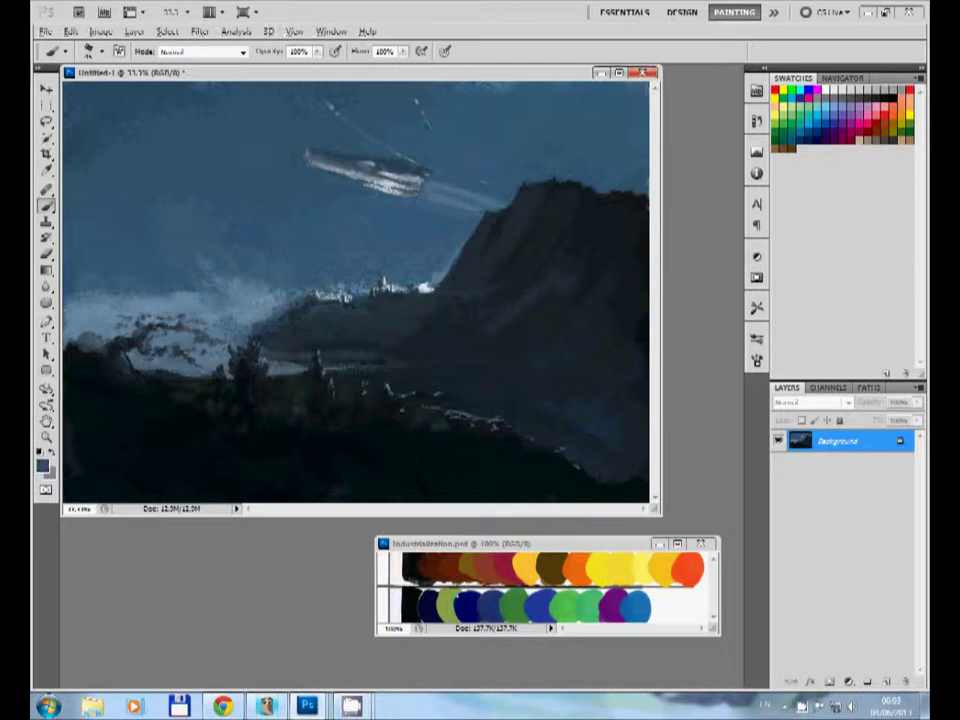
left_click_drag(420, 102, 470, 175)
left_click(279, 123, "alt")
Sample grey-blue and dark blue-grey from the ship, switching between light and dark hull colours
left_click(362, 160, "alt")
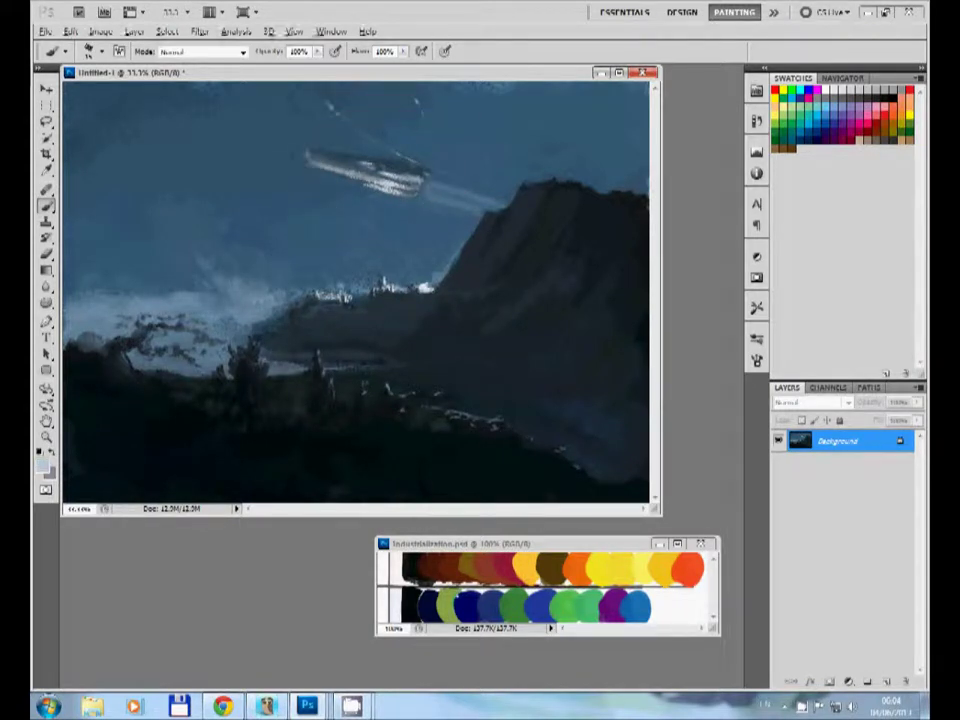
key("x")
key("d")
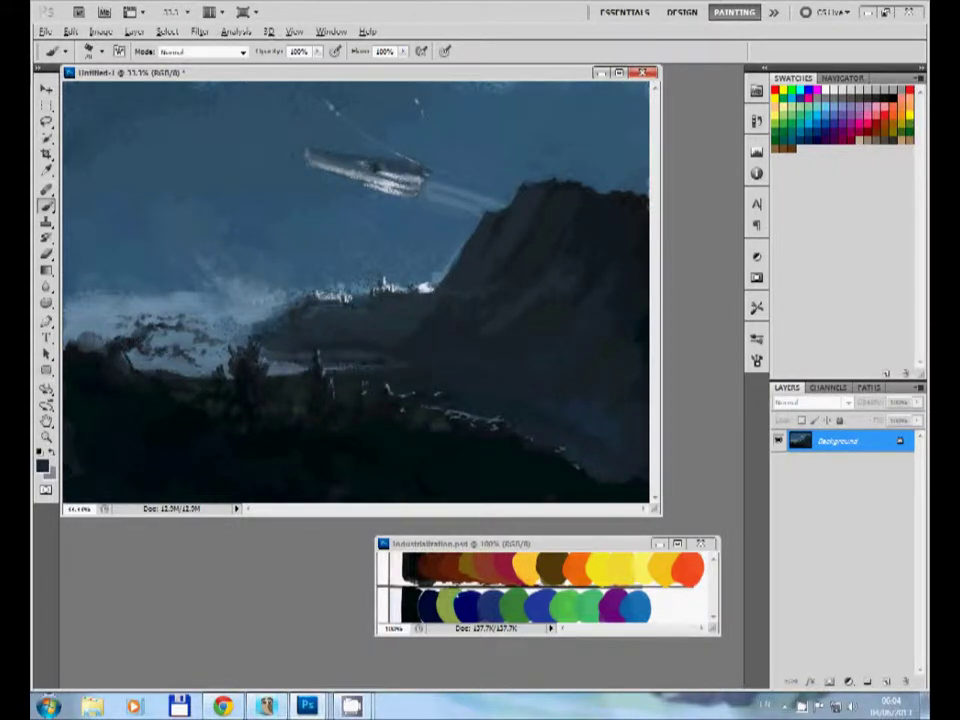
left_click(600, 331, "alt")
key("x")
key("x")
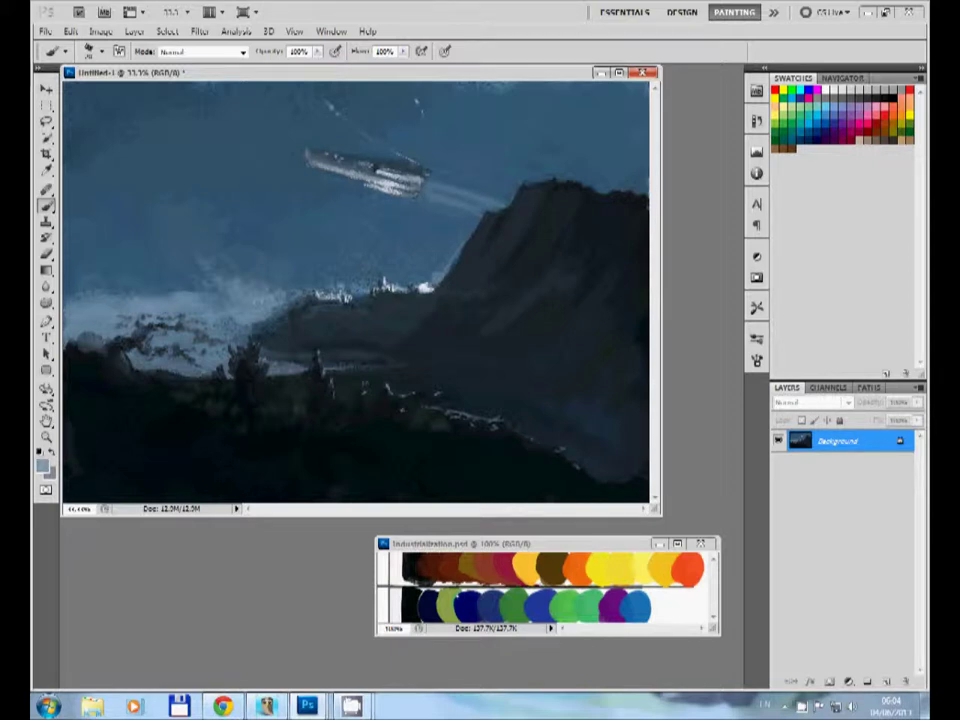
key("x")
key("x")
key("x")
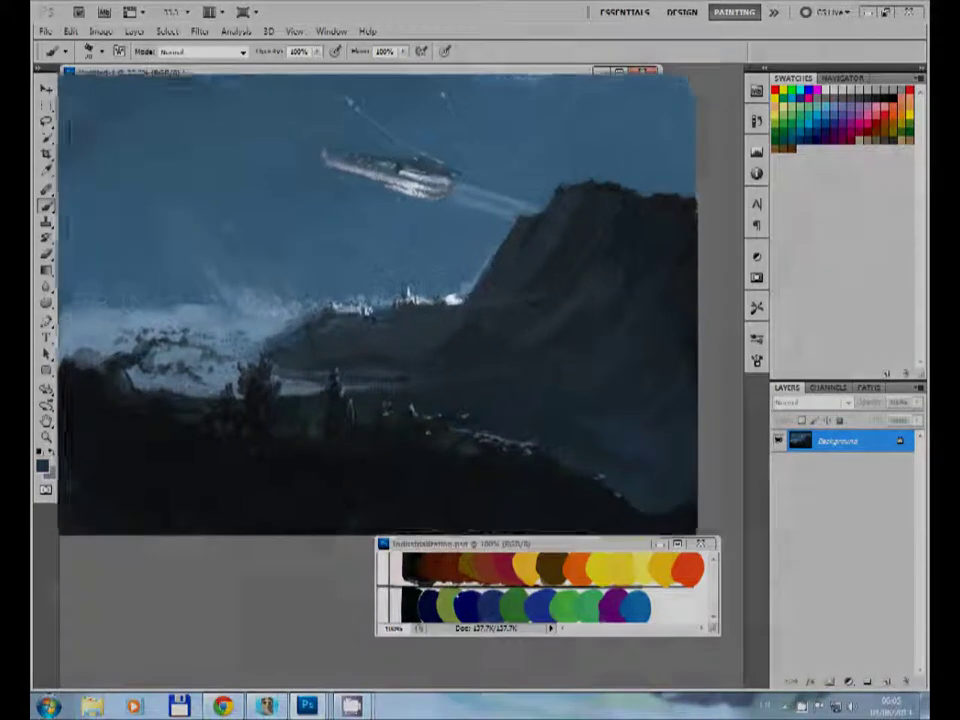